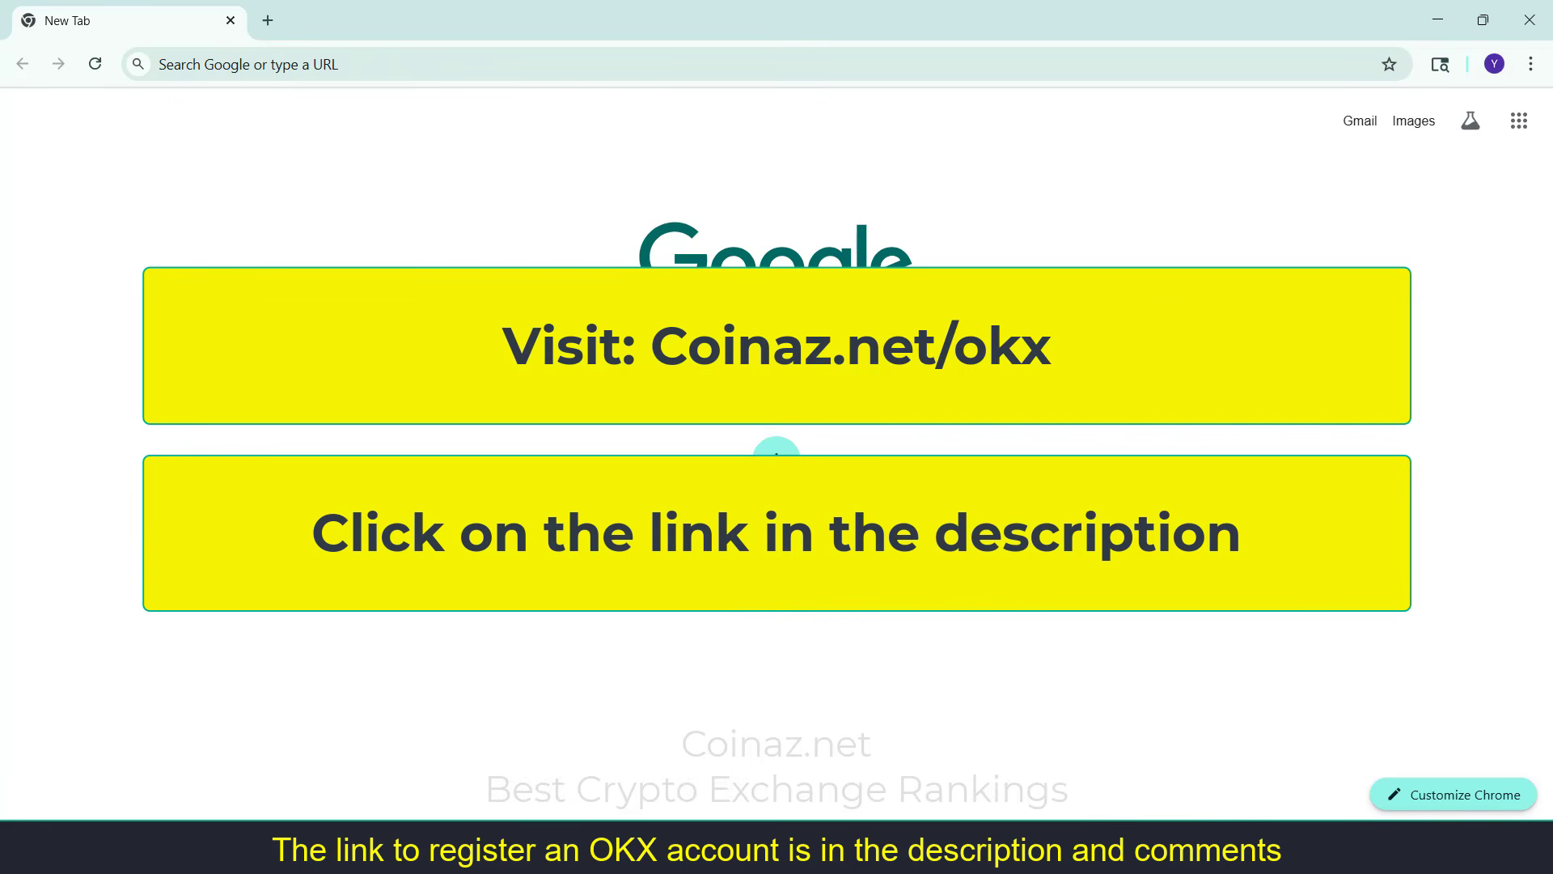
Go to coinaz.net/okx in Chrome to reach the OKX Create account page.
left_click(499, 67)
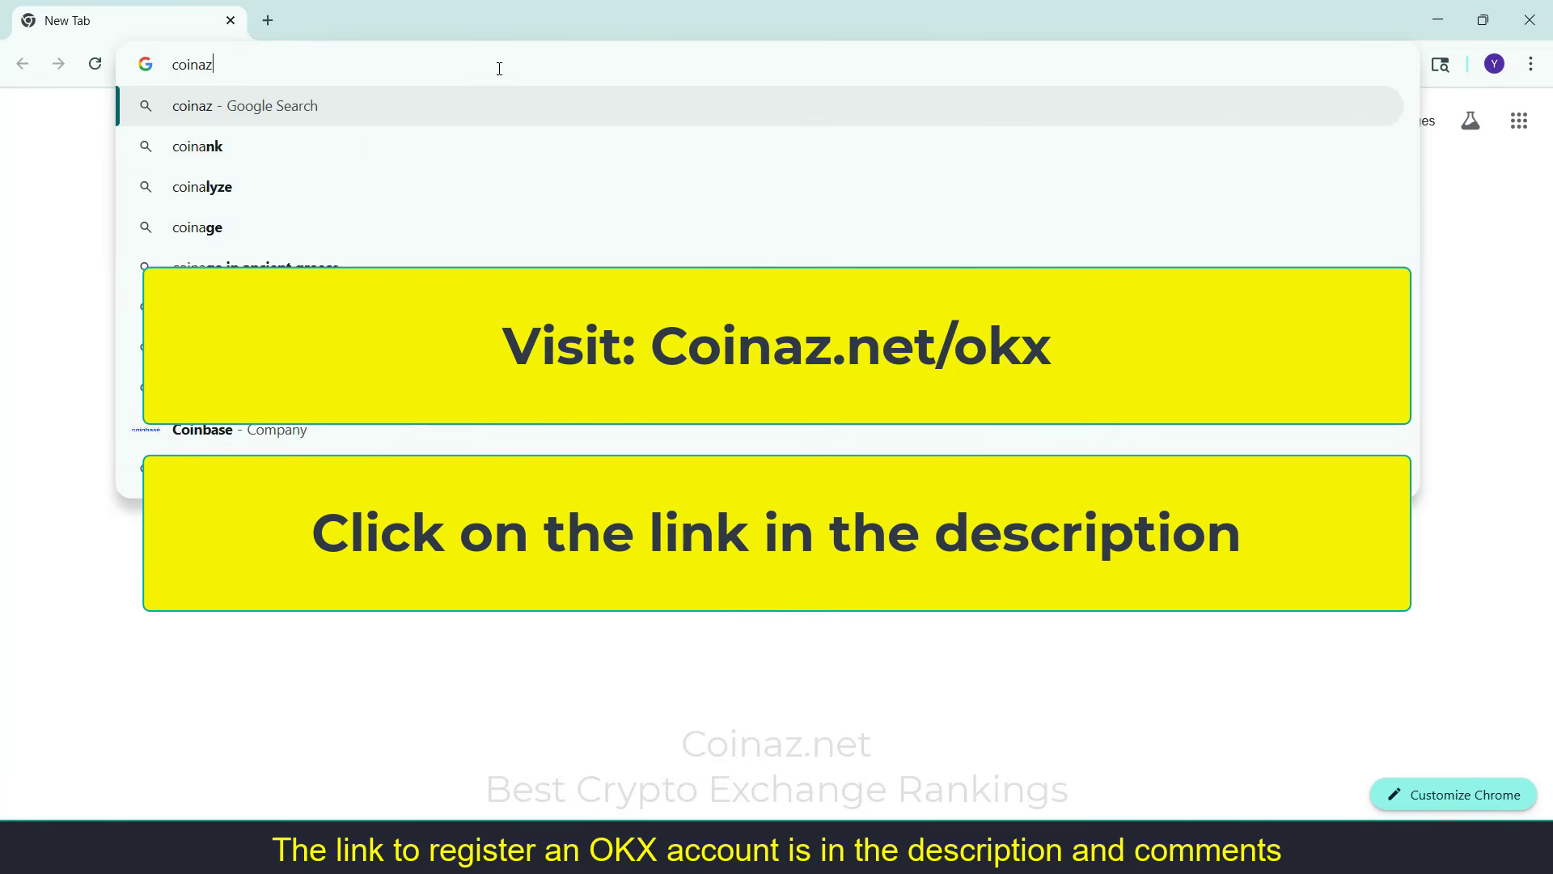
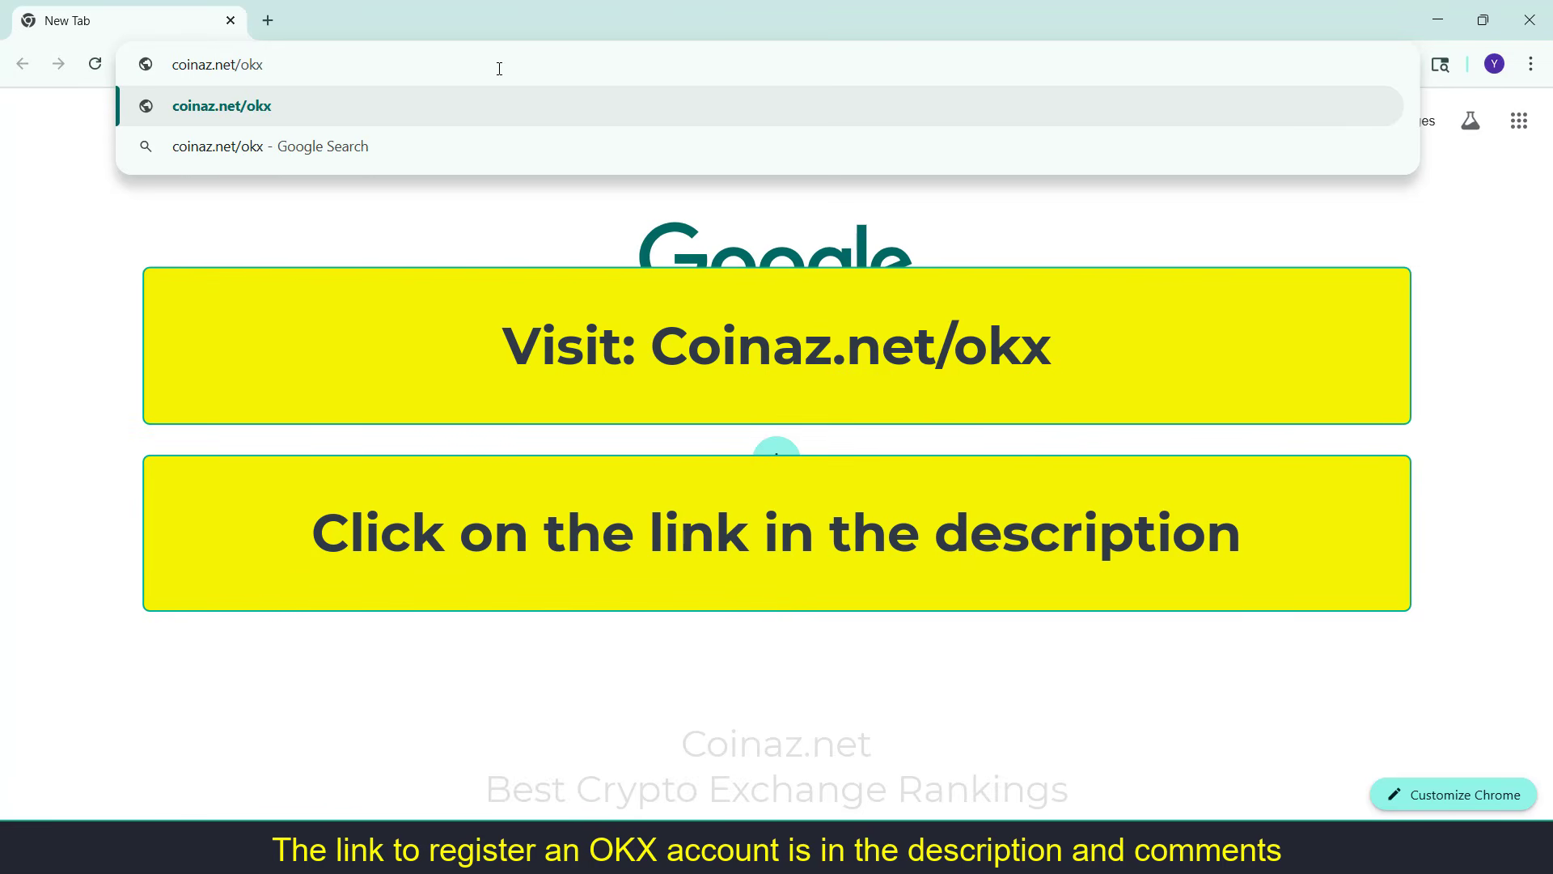
key("Return")
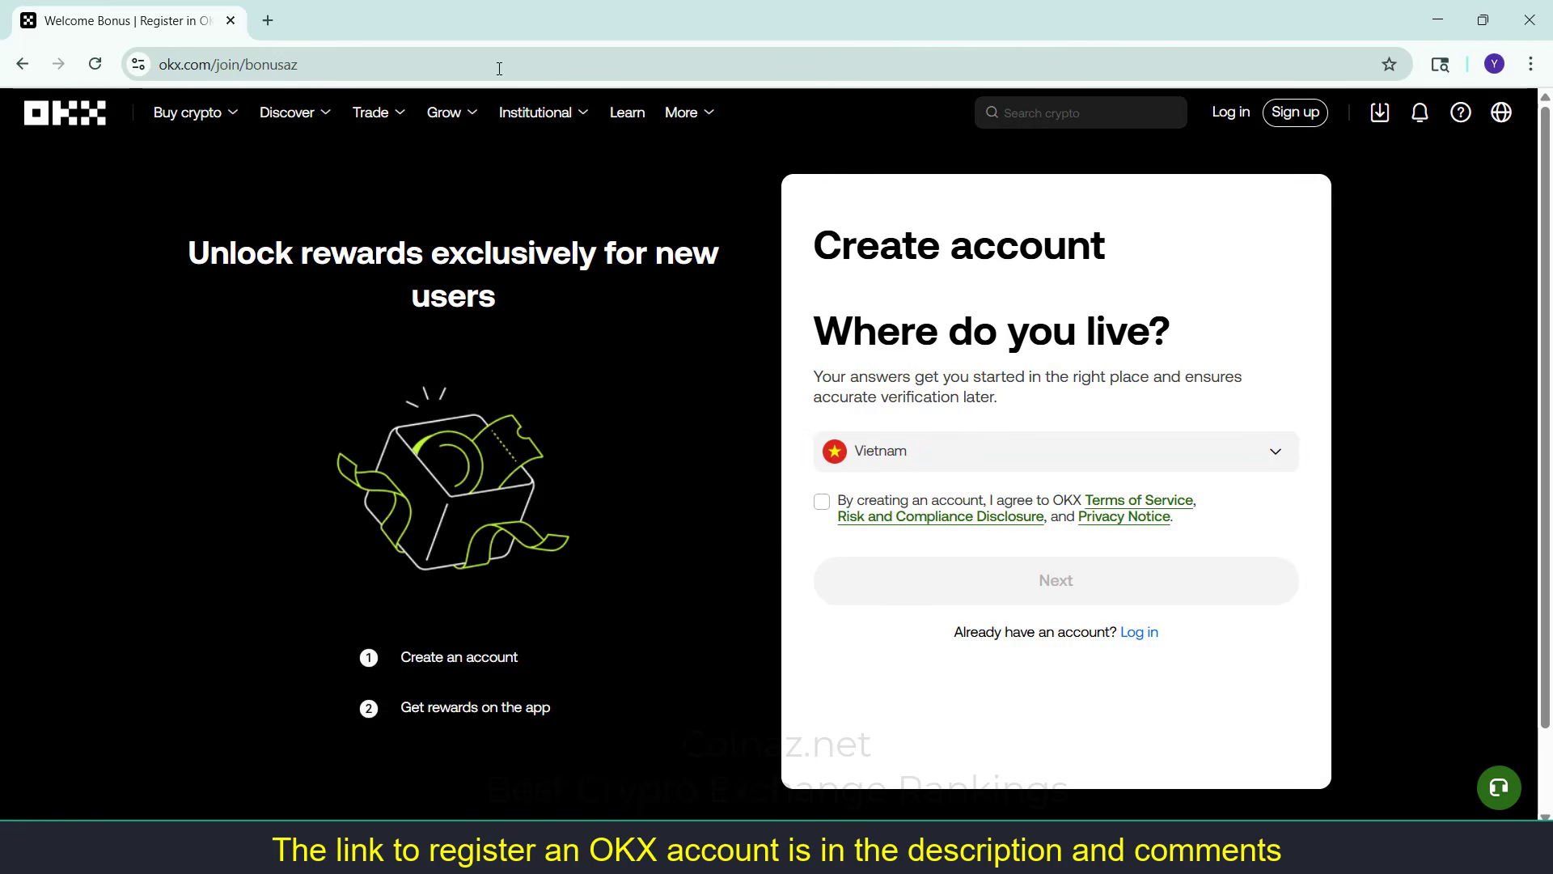
Accept the OKX terms and sign up with the account's email address.
left_click(829, 513)
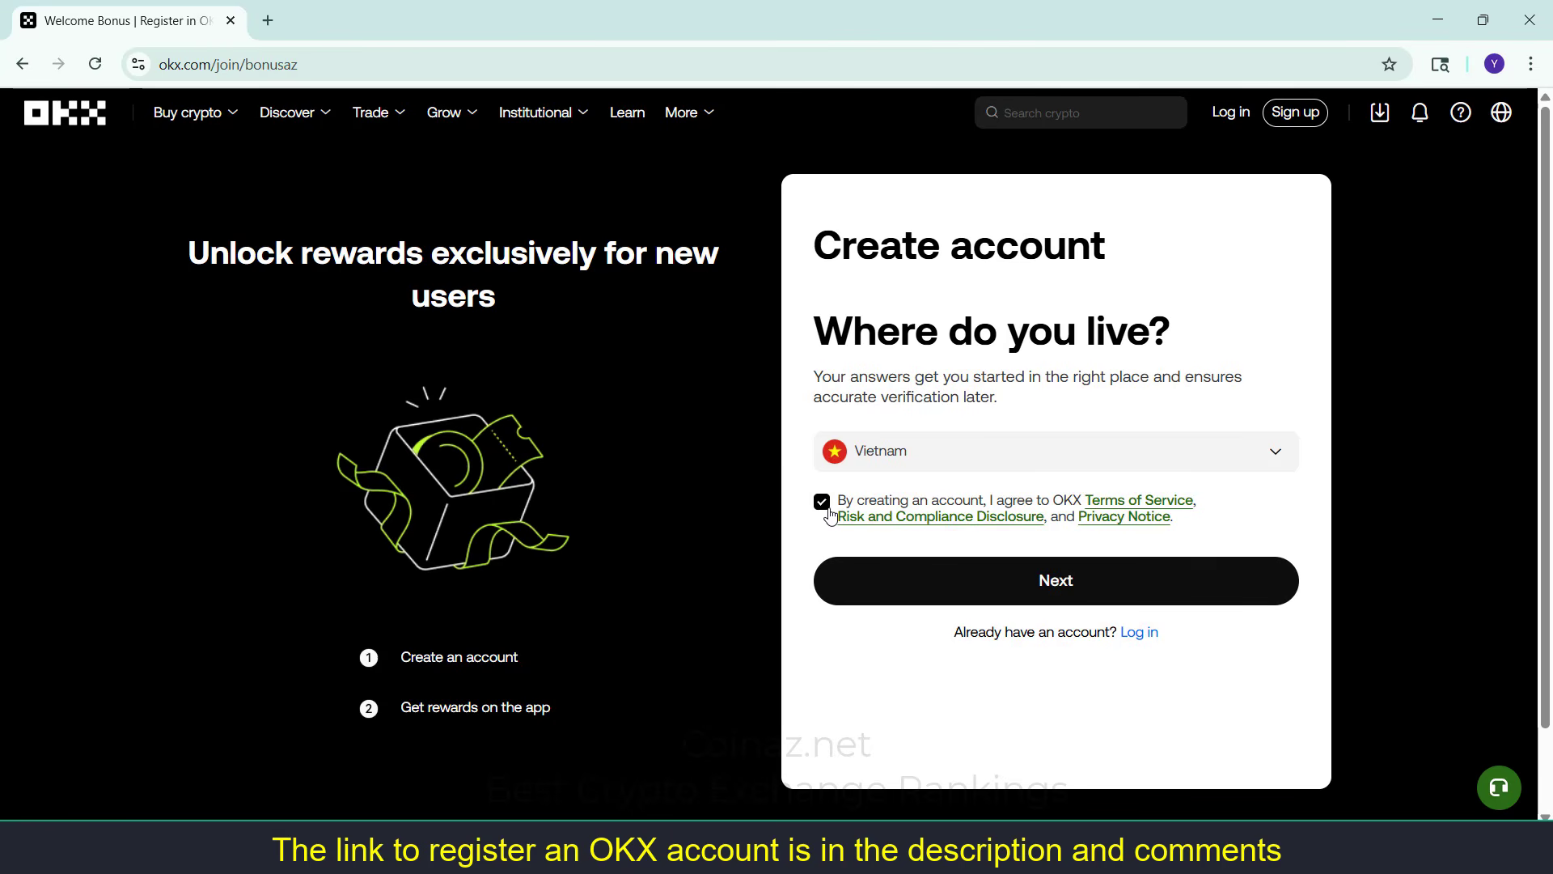
left_click(994, 596)
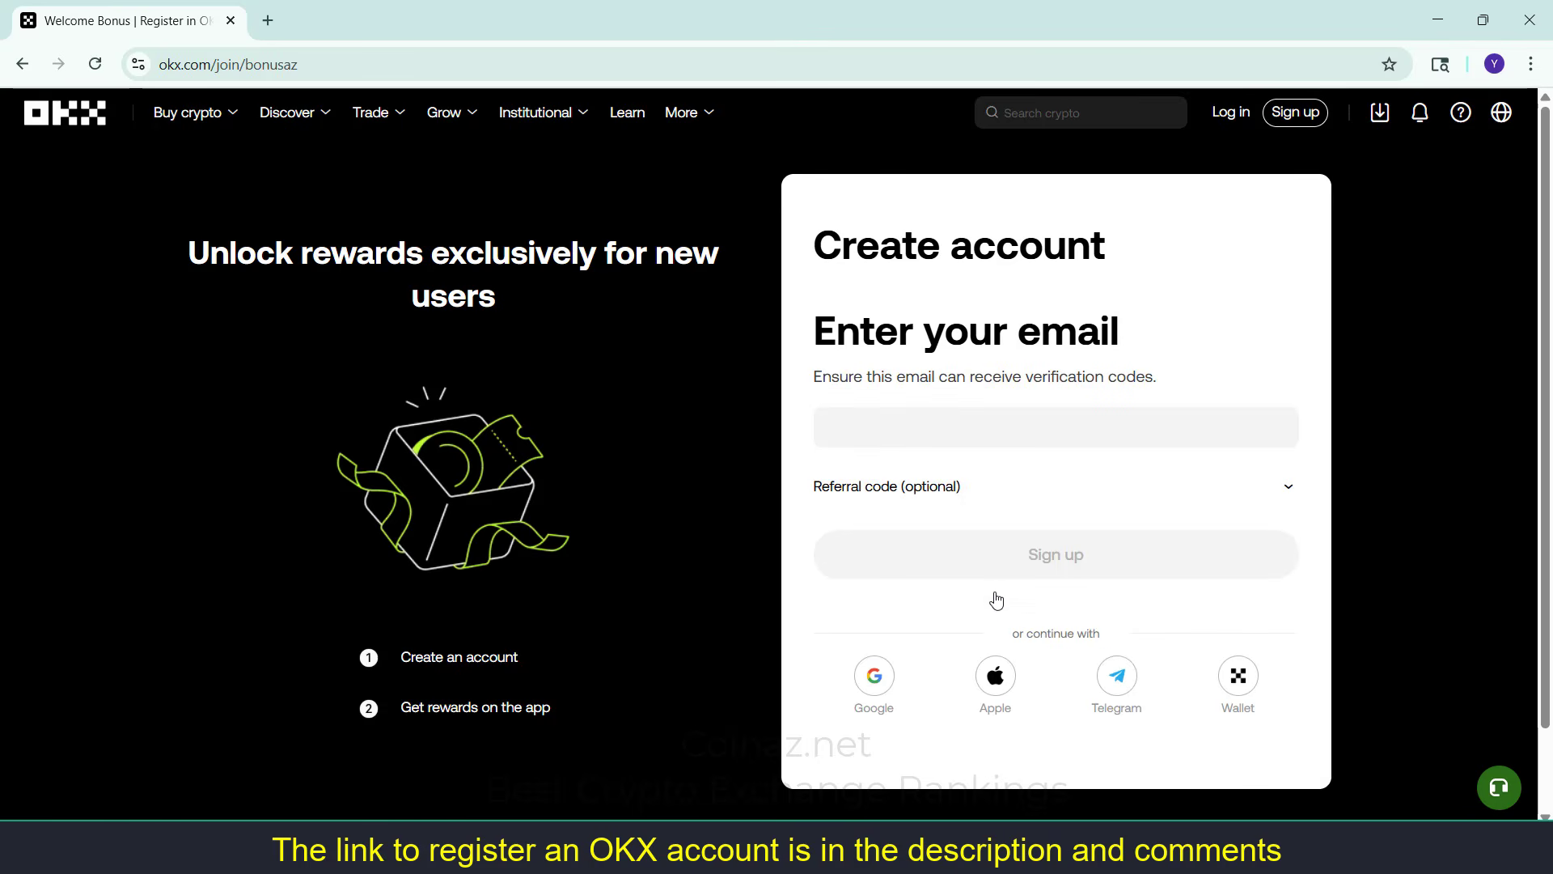
left_click(1132, 436)
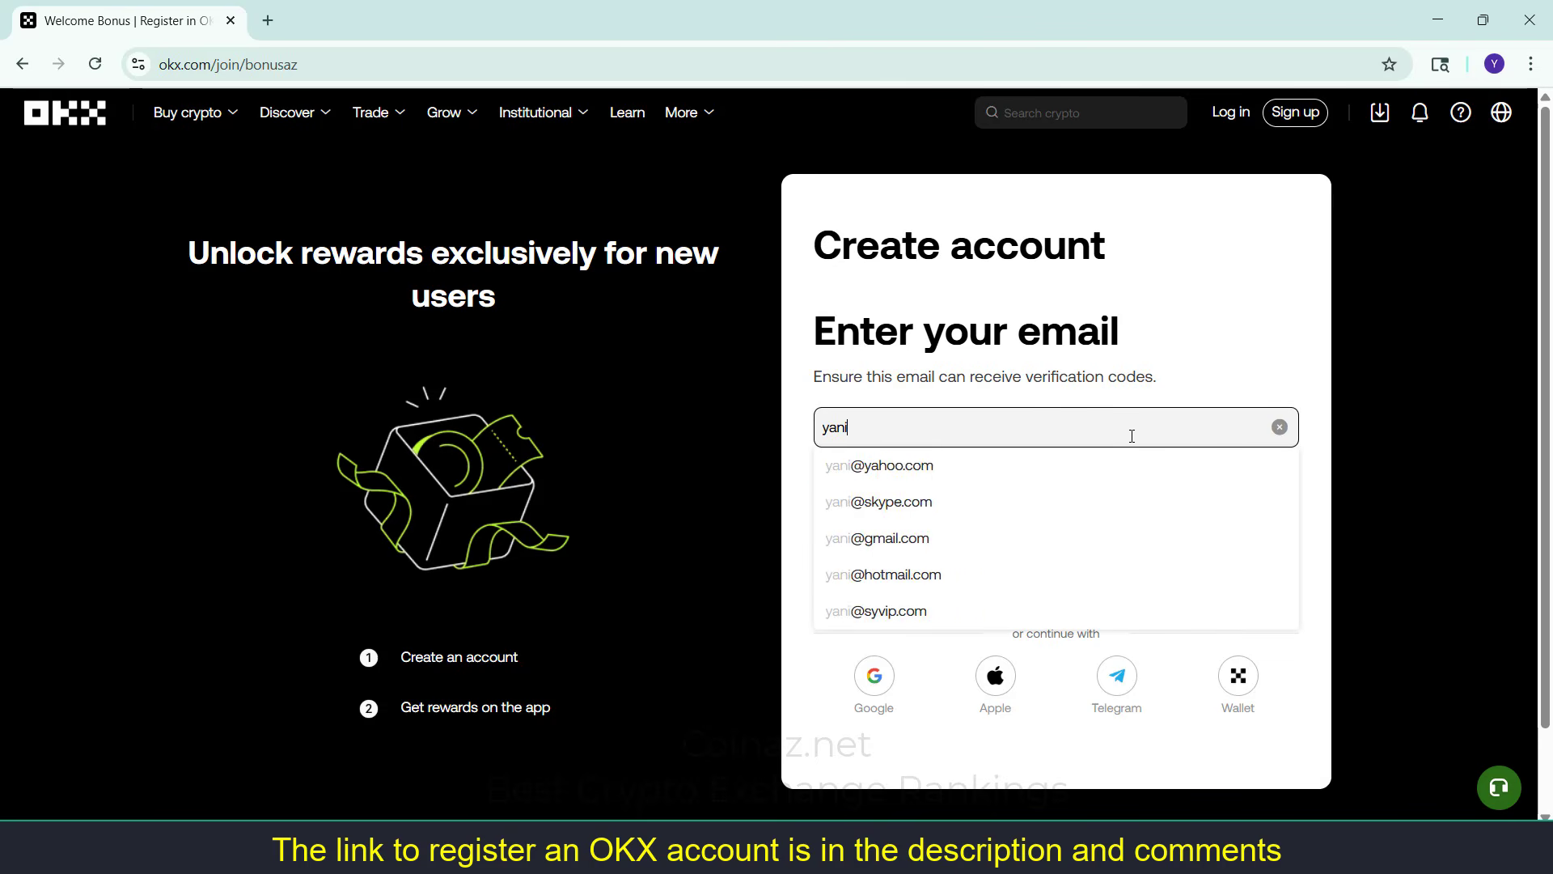
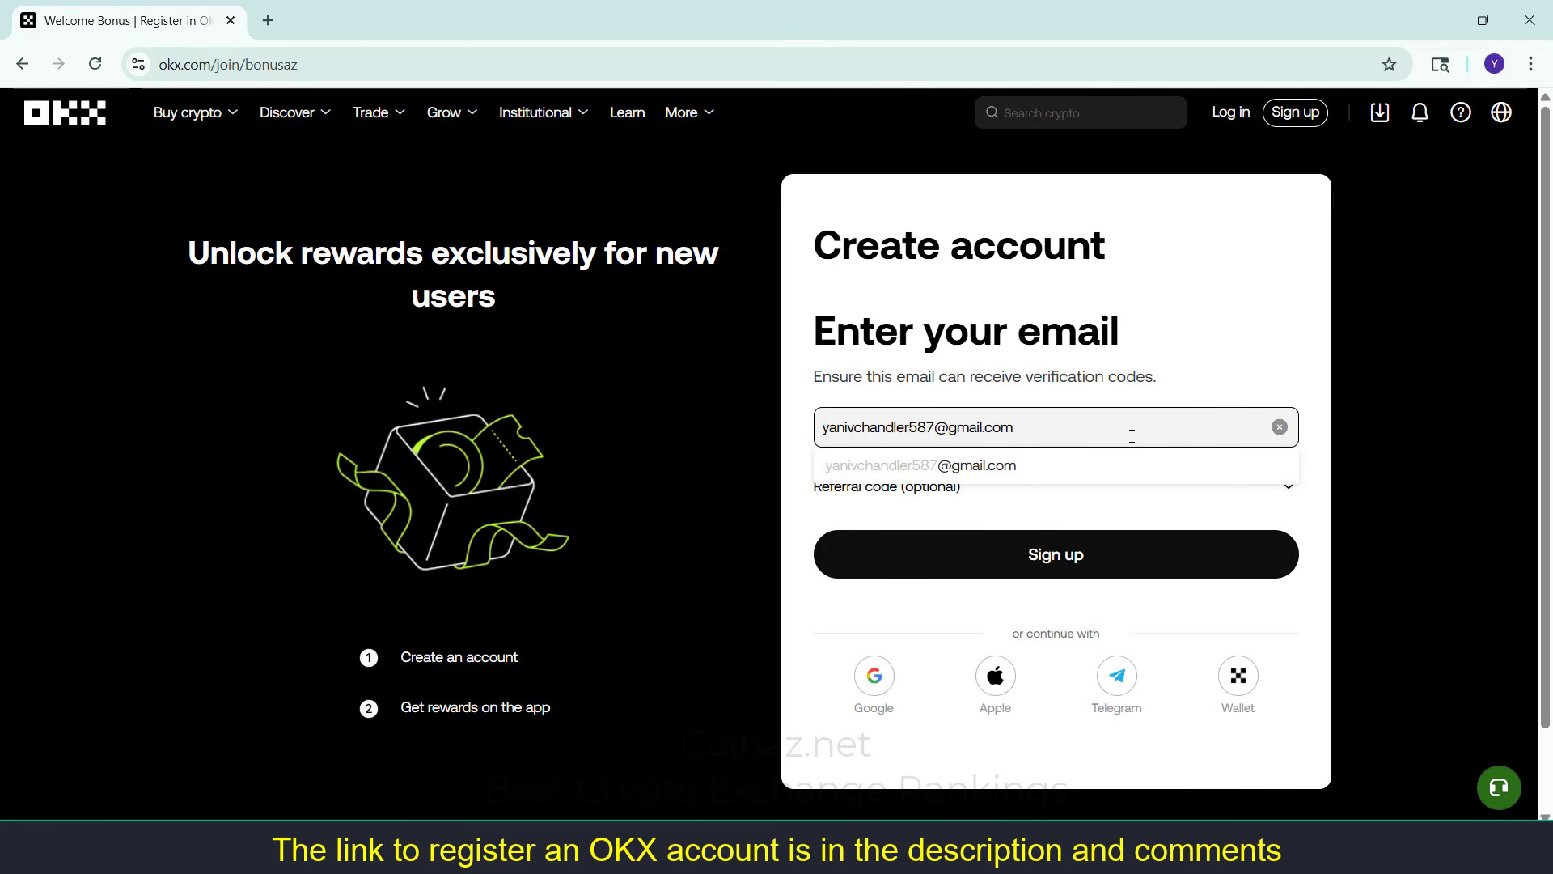
left_click(1121, 468)
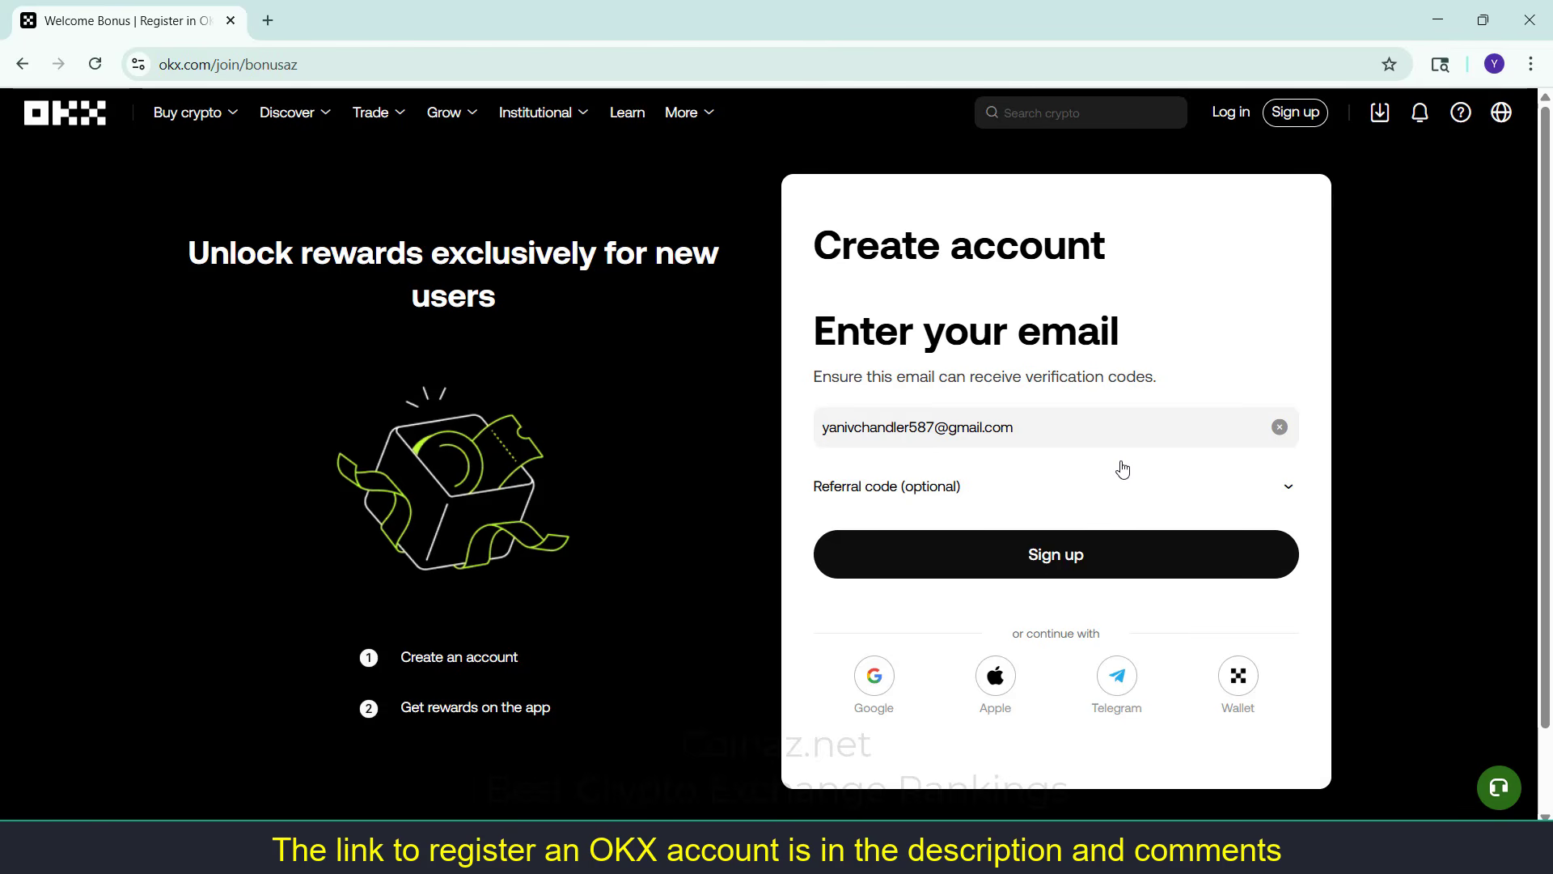
left_click(1110, 546)
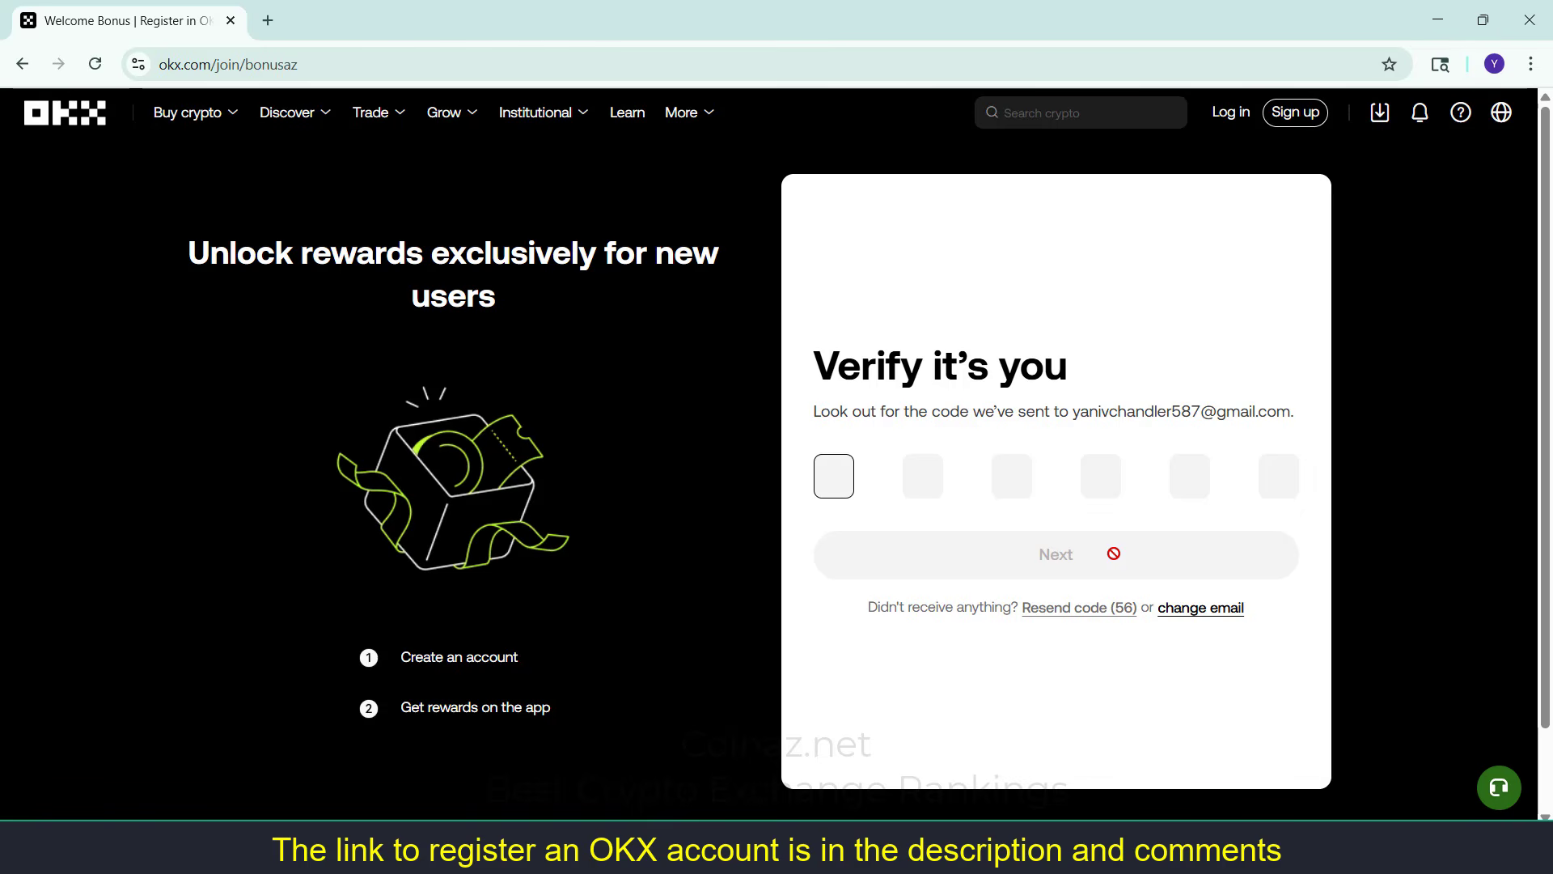
Load gmail.com in a new Chrome tab to check for OKX's code email.
left_click(271, 20)
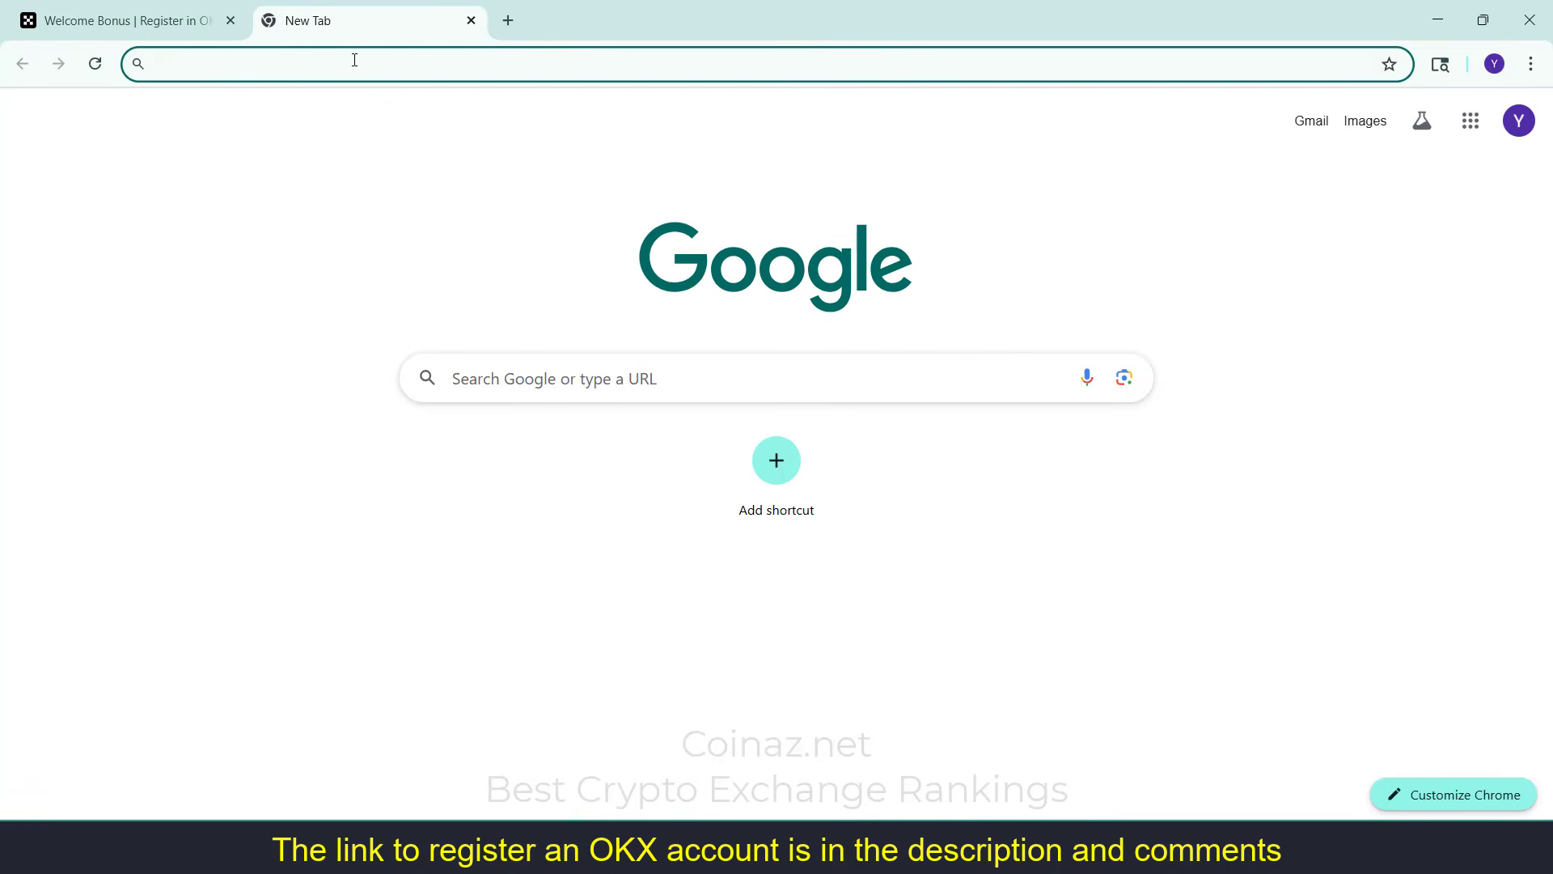
type("gmail.c")
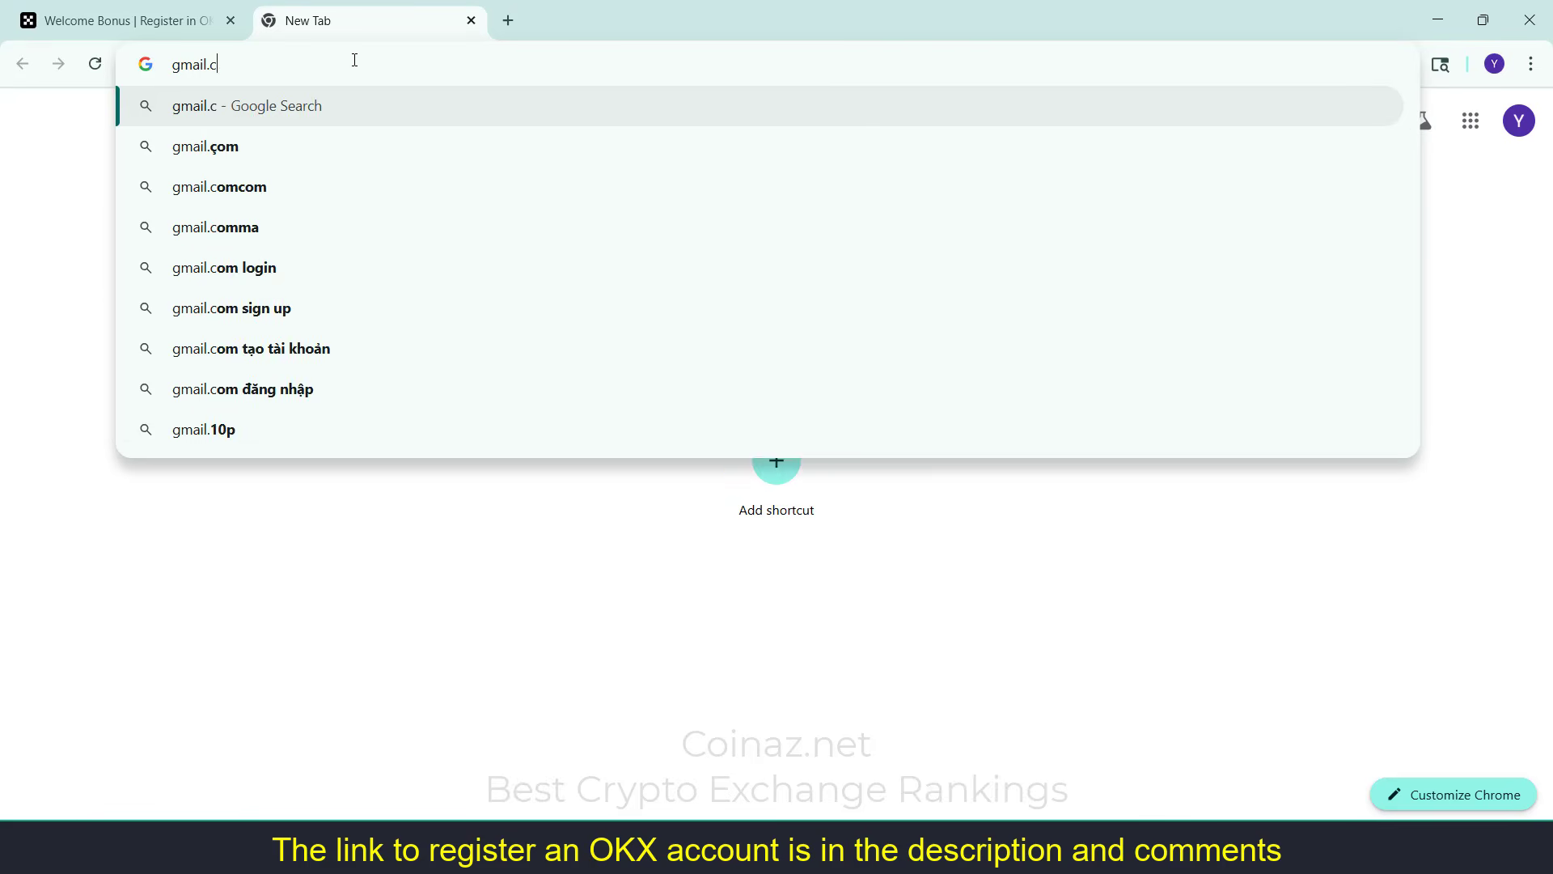
type("om")
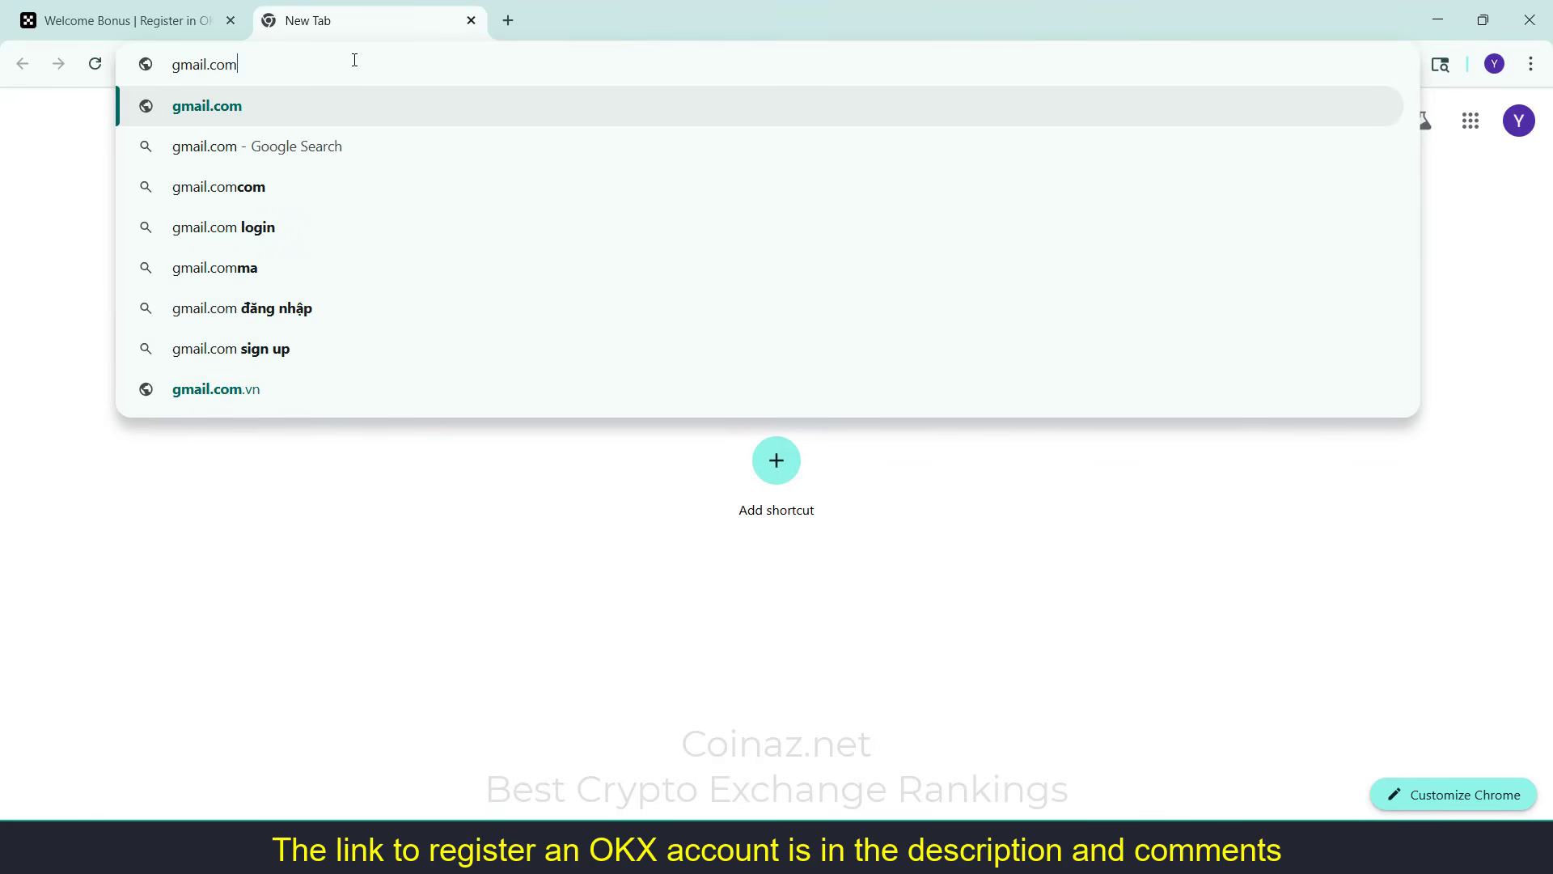
key("Return")
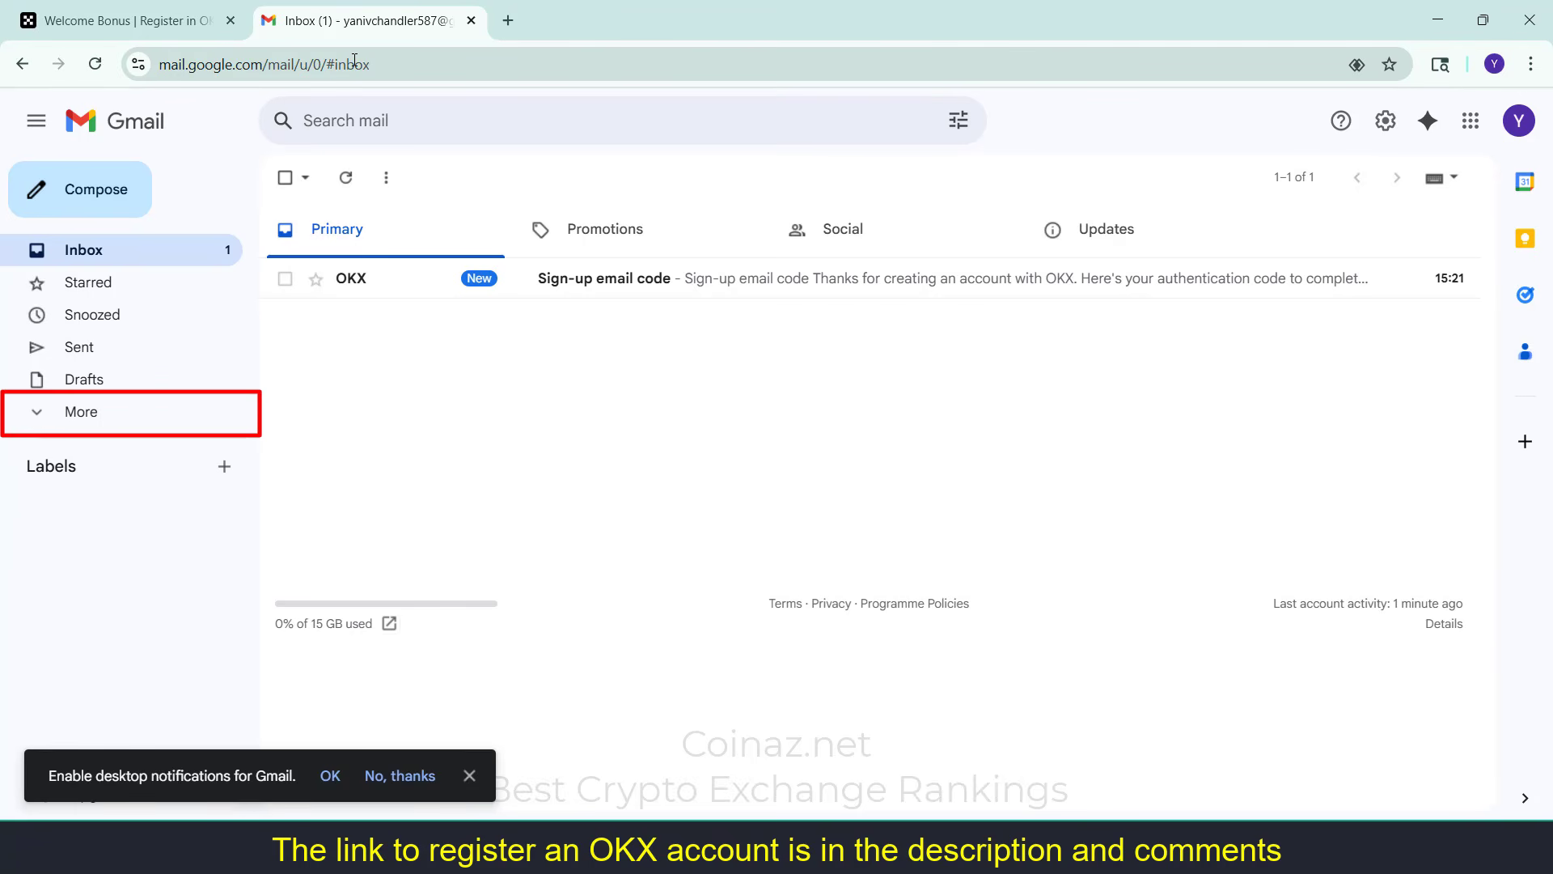
Copy the six-digit code from OKX's Sign-up email code message and return to the OKX tab.
left_click(114, 411)
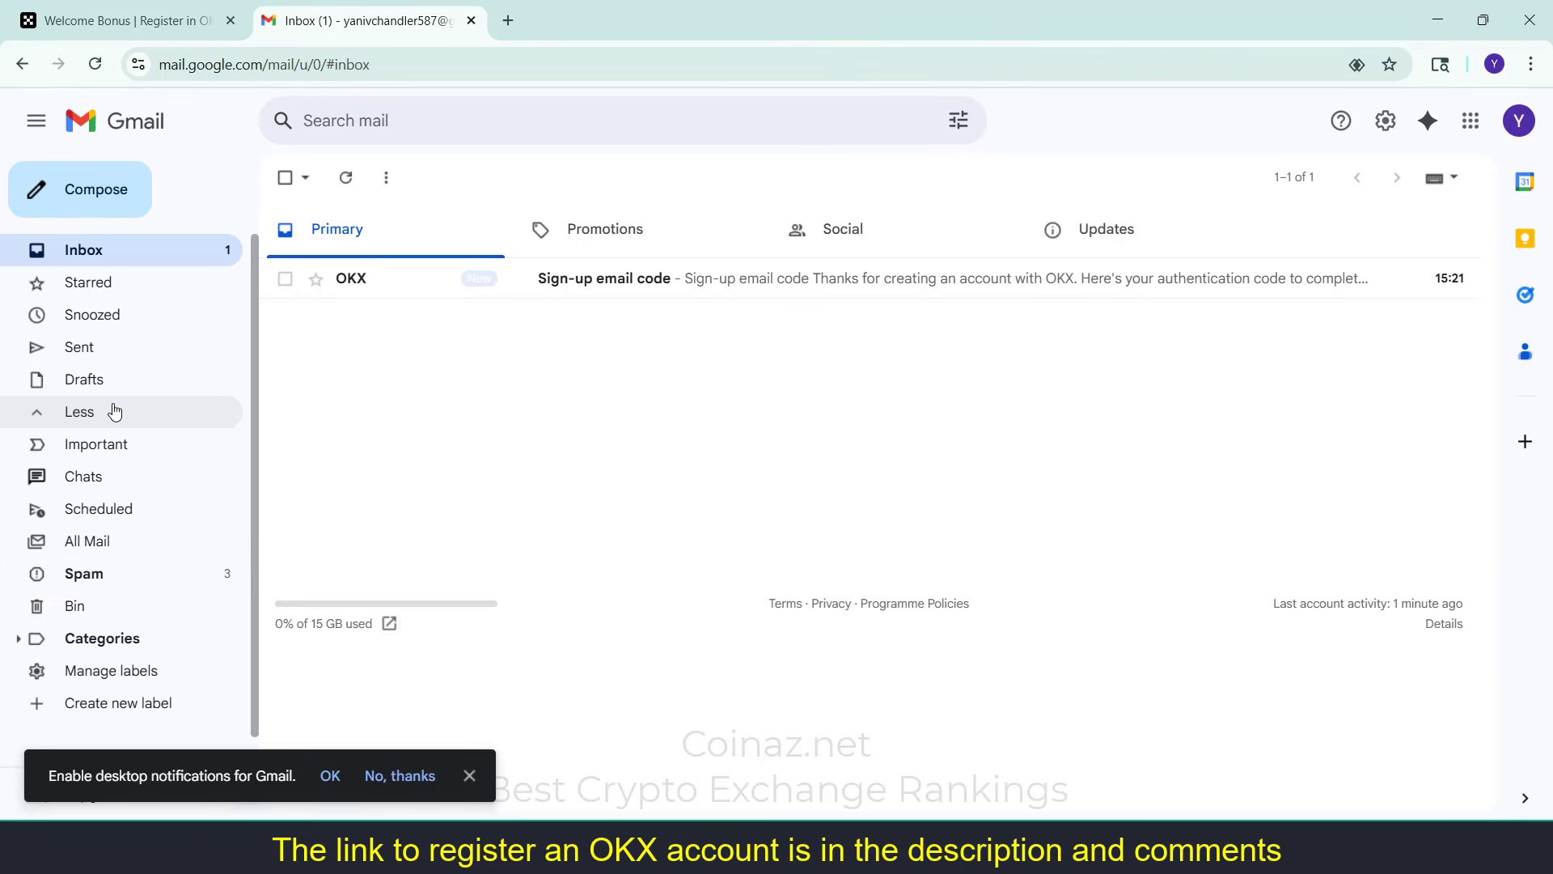
left_click(484, 285)
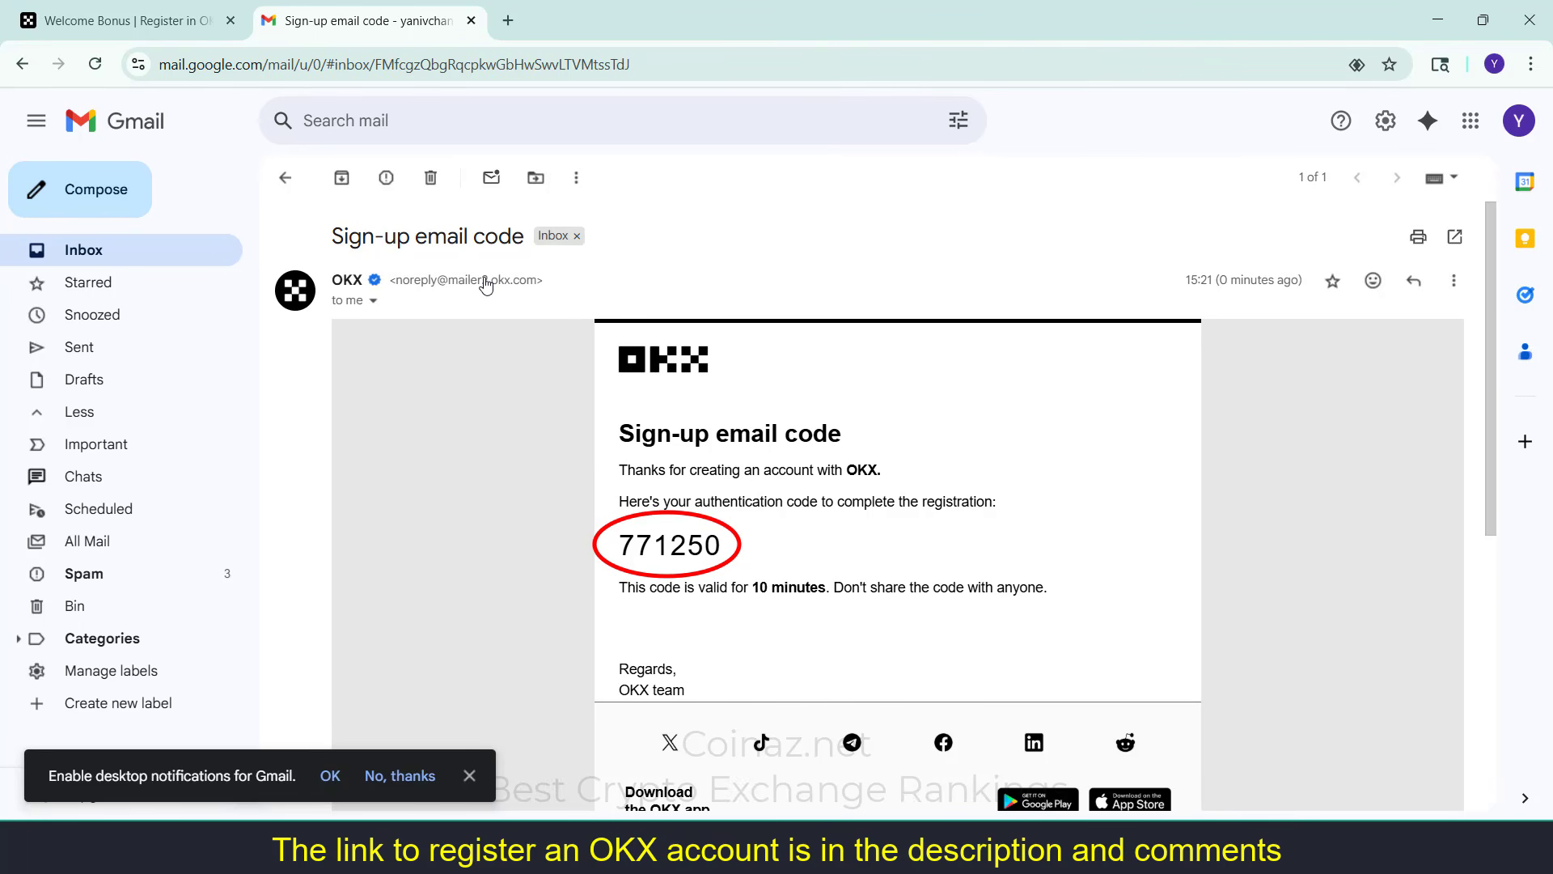
double_click(629, 537)
key("ctrl+c")
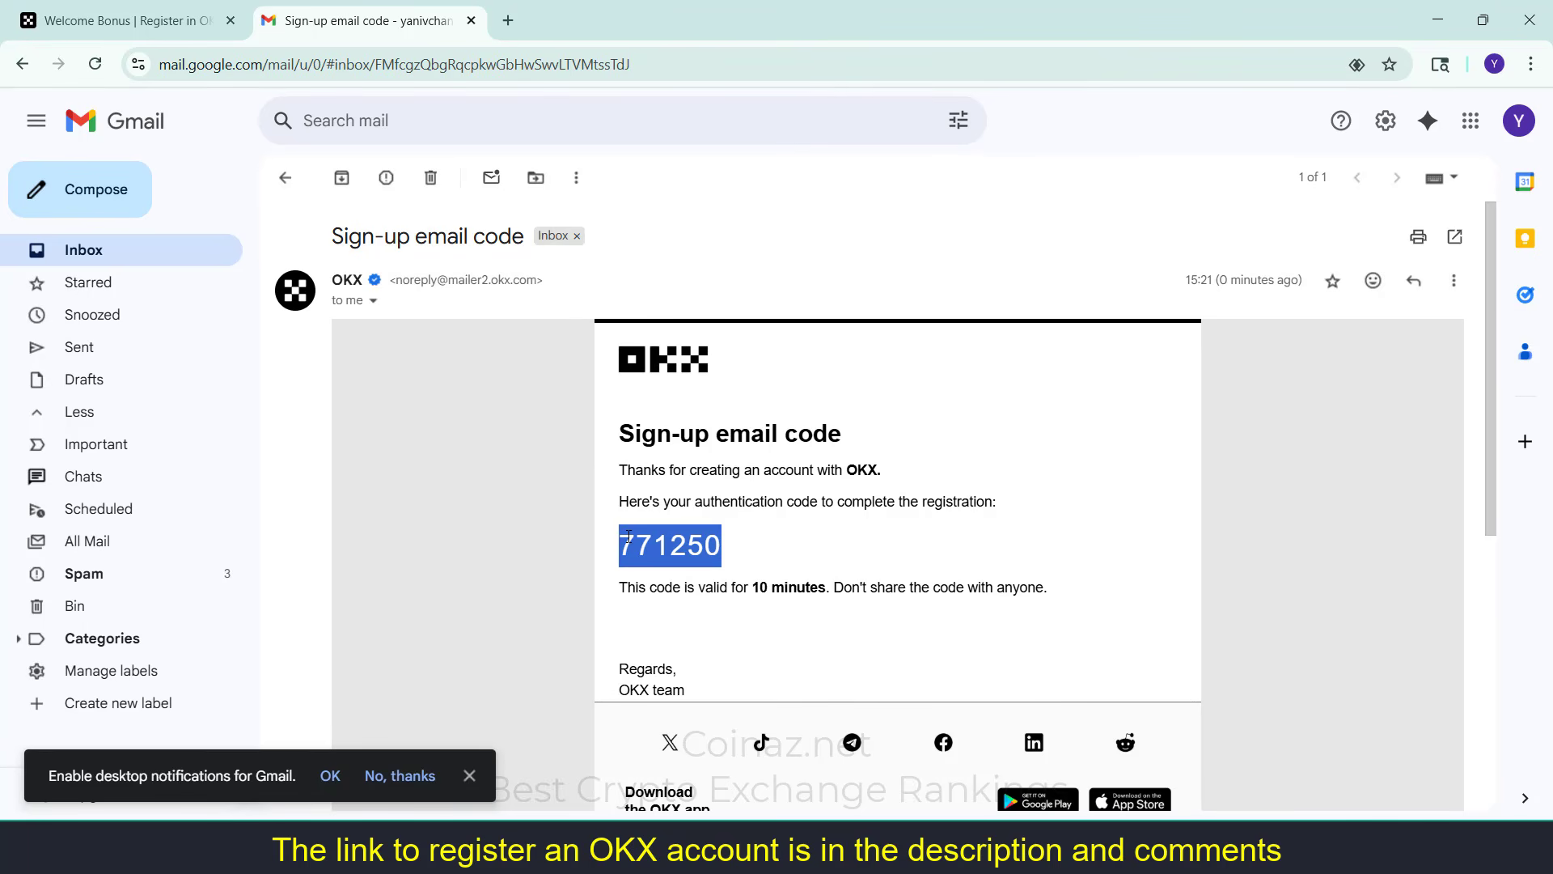
left_click(188, 31)
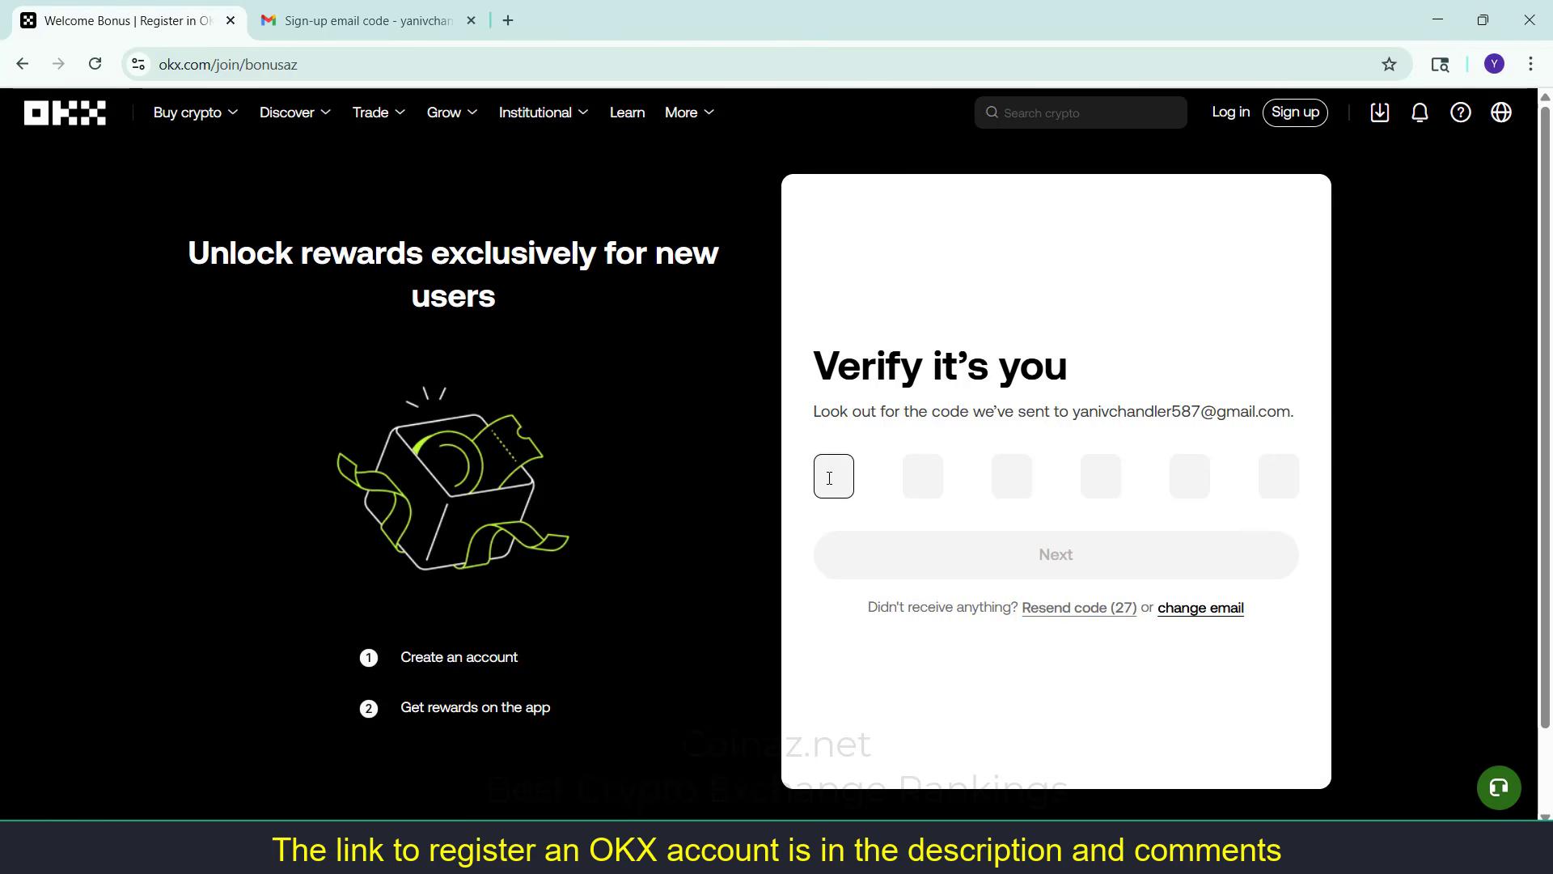
Paste the email code, then verify the mobile number with the texted six-digit code.
key("ctrl+v")
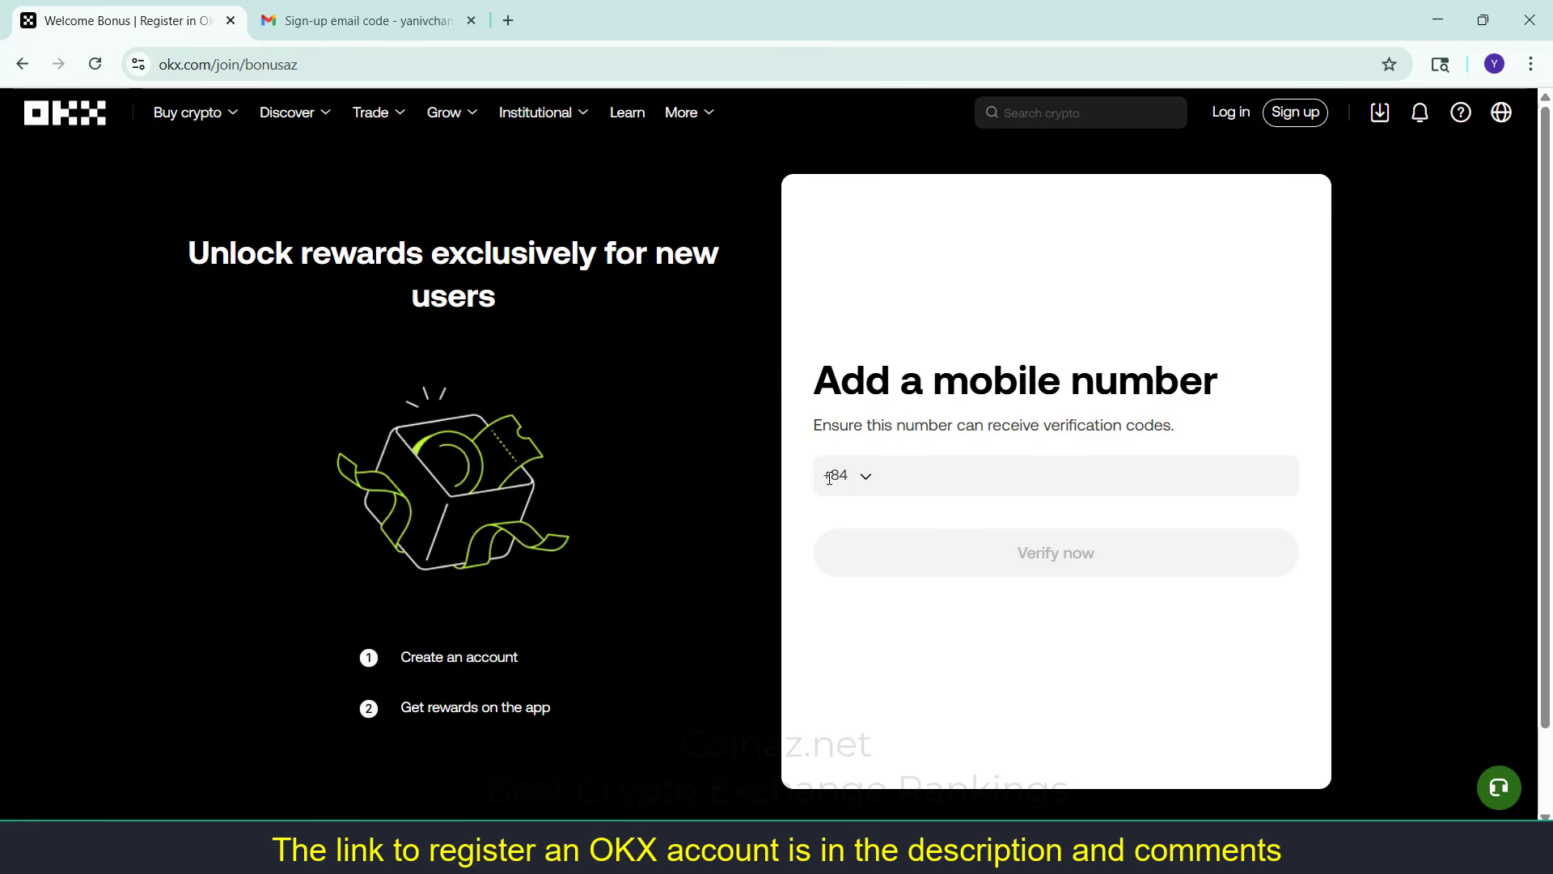
left_click(1082, 476)
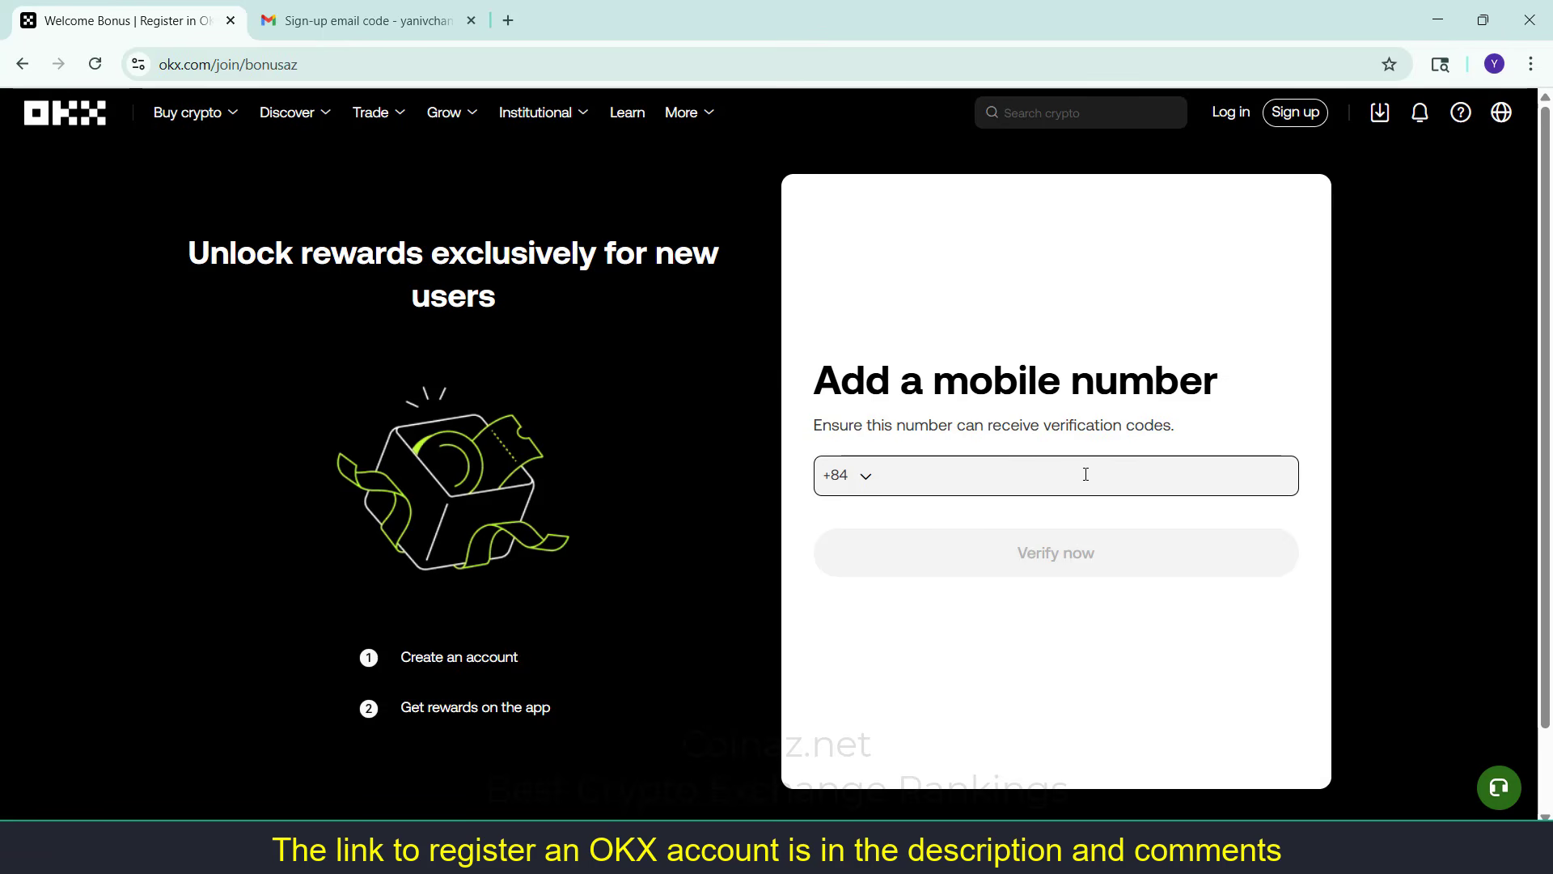
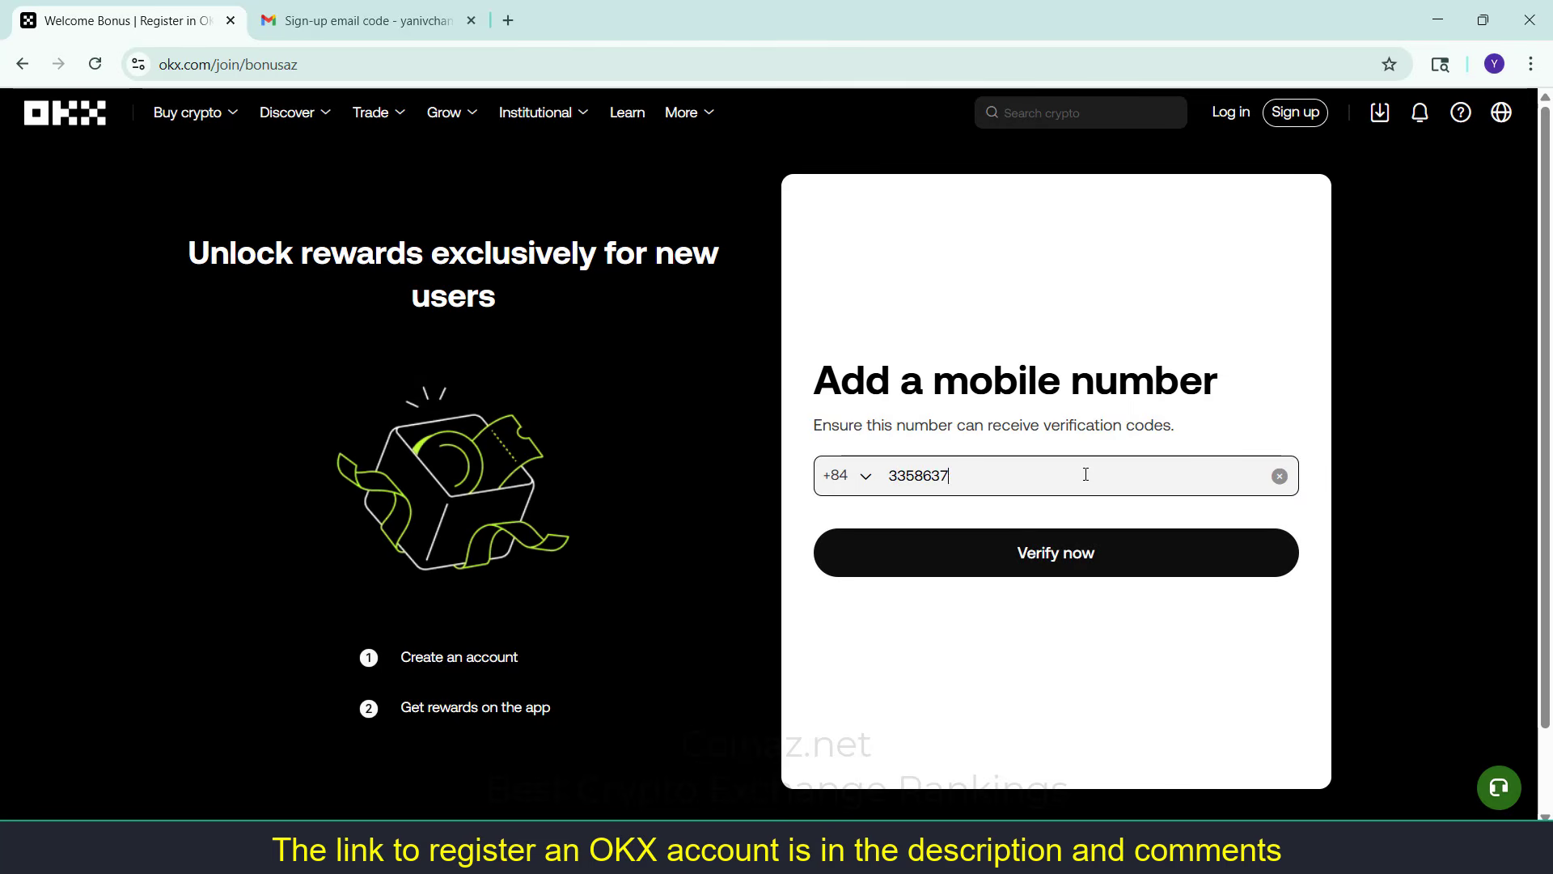
left_click(1114, 551)
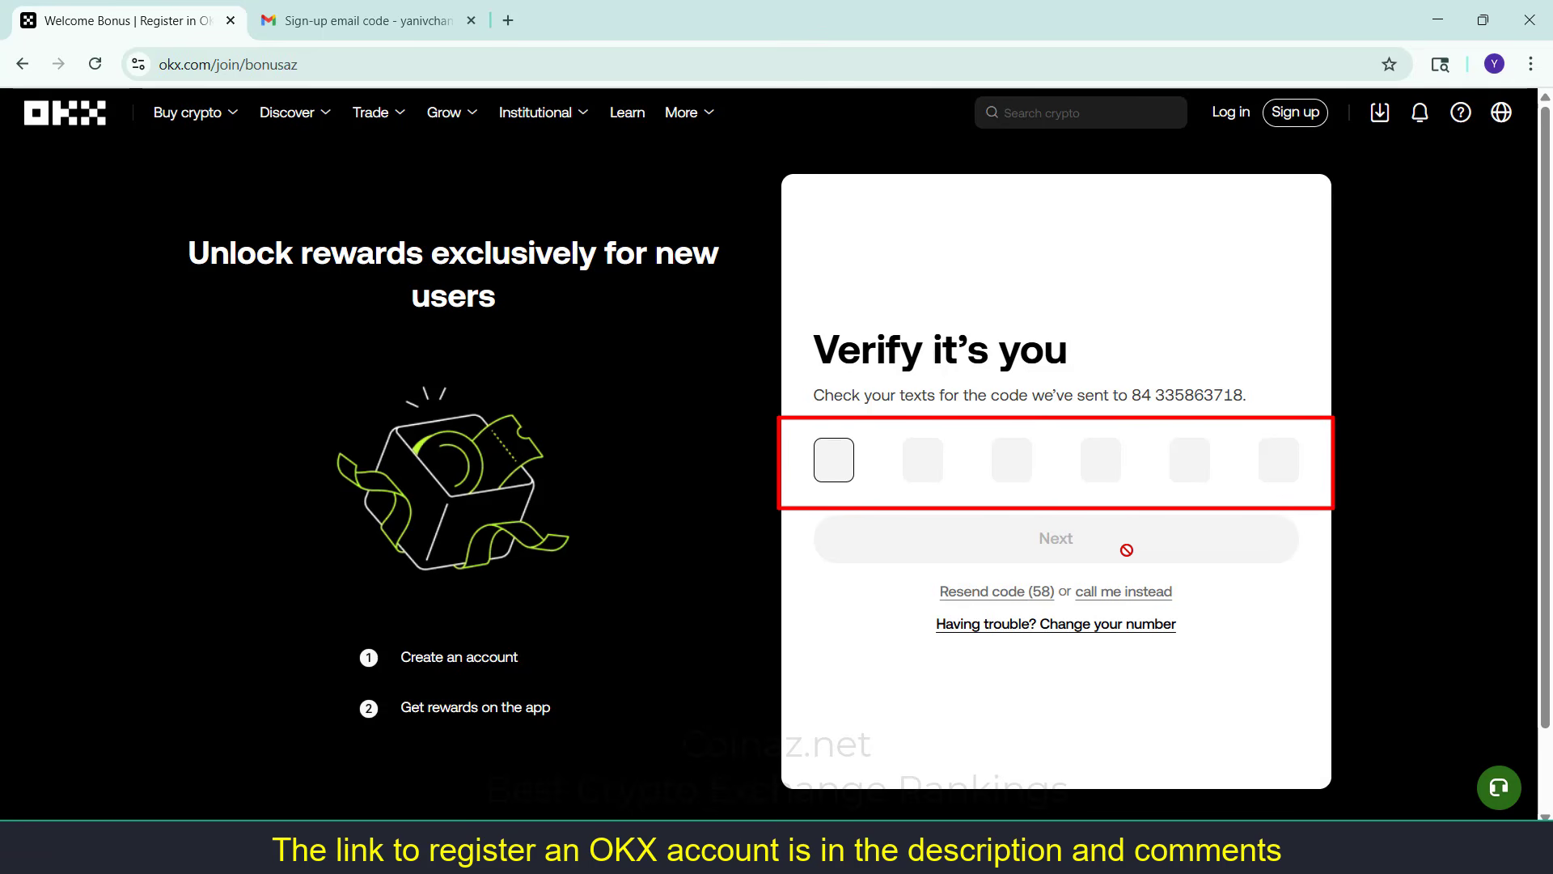
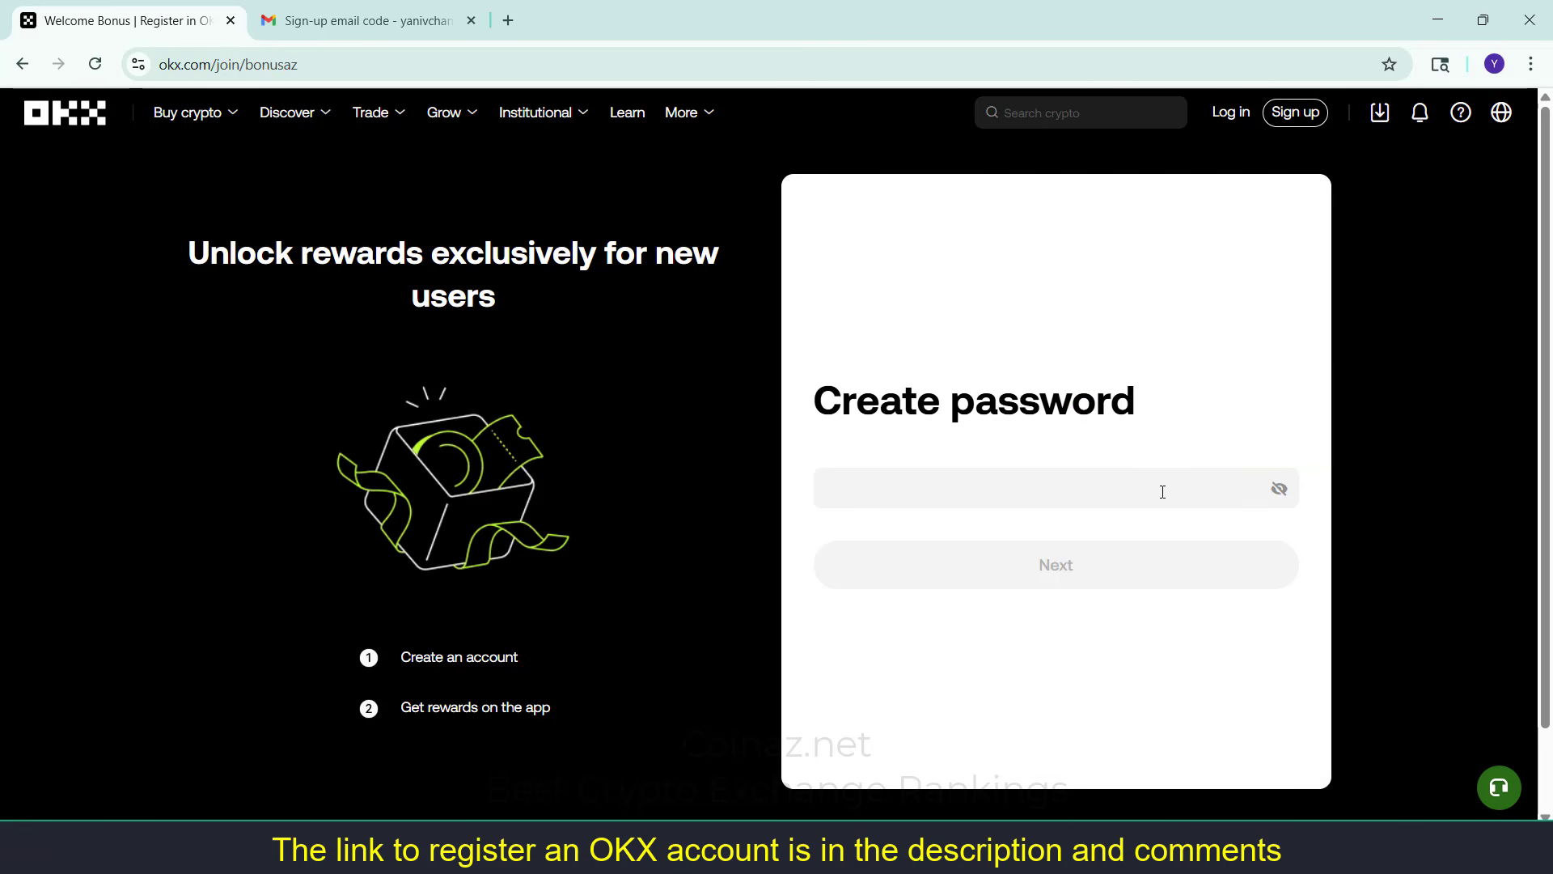
Create the account password, save it in Chrome, and allow OKX notifications.
left_click(1163, 491)
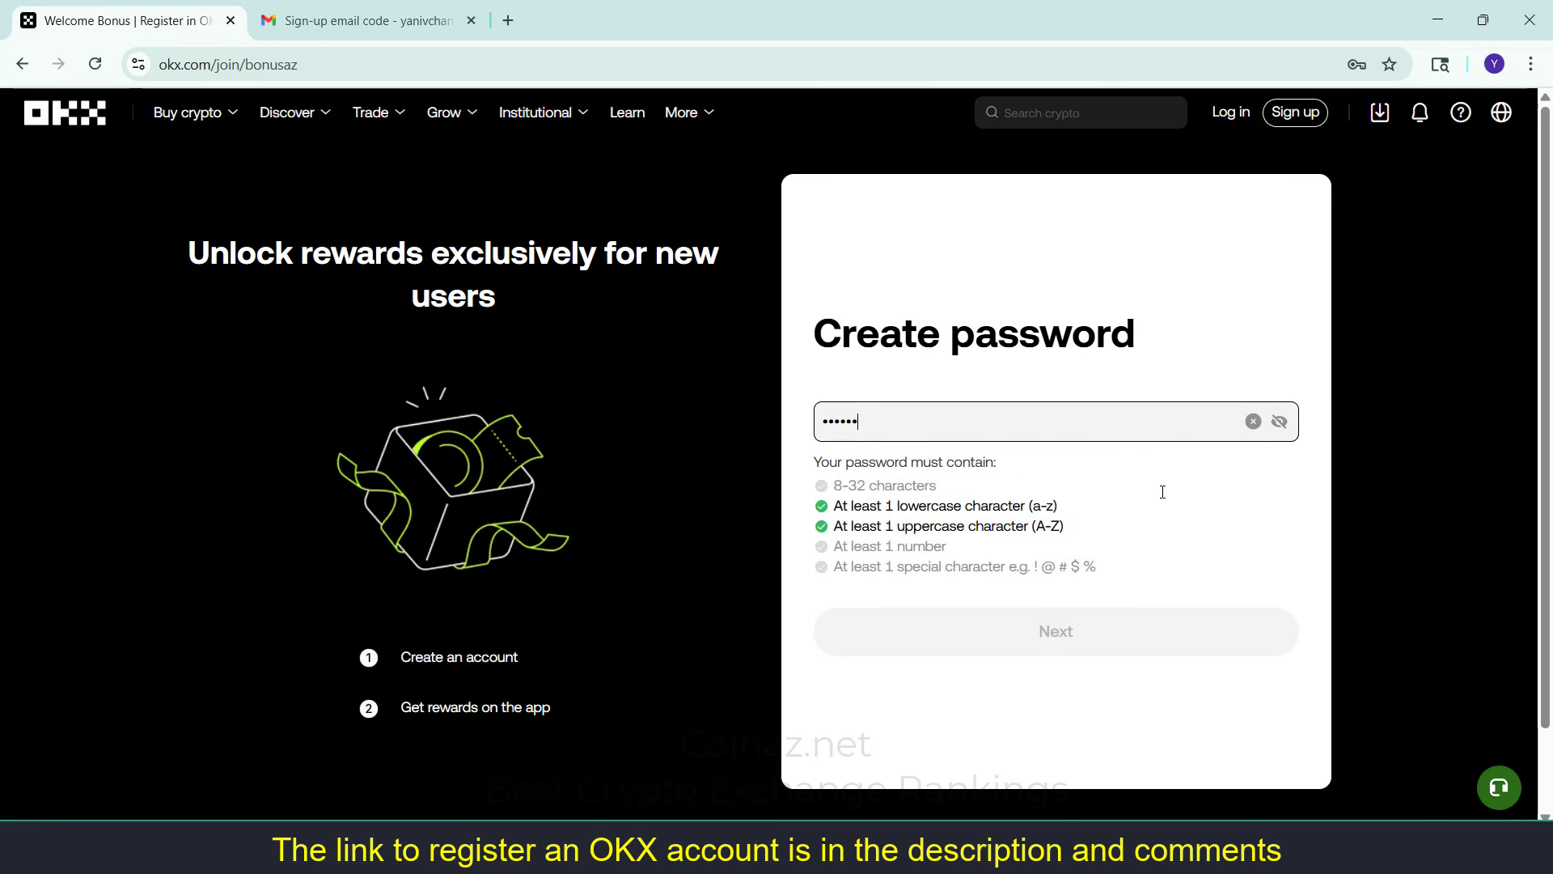
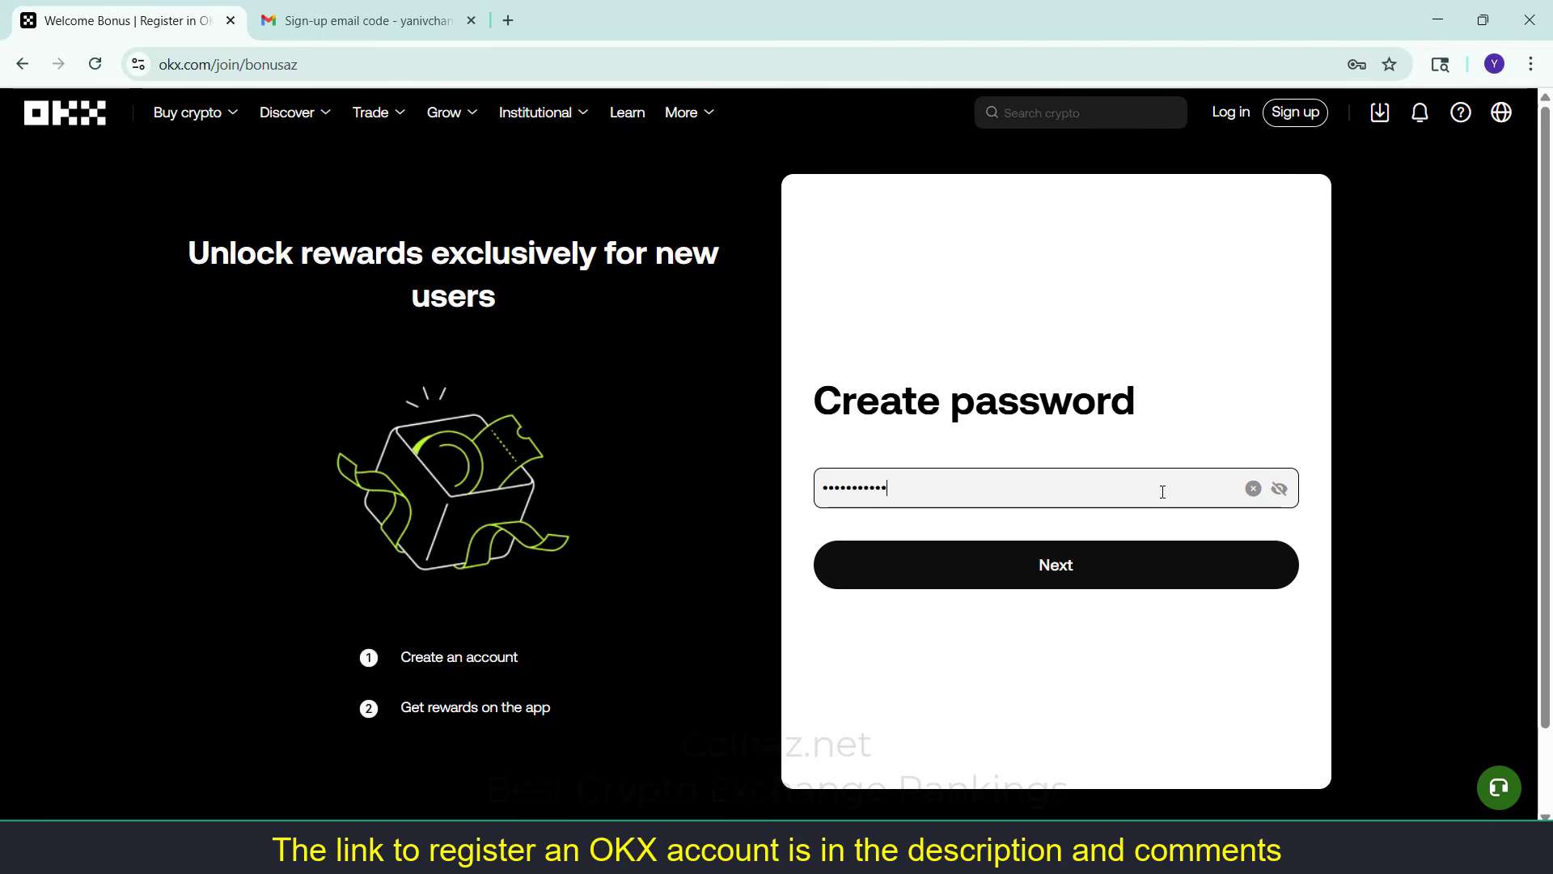
left_click(1141, 565)
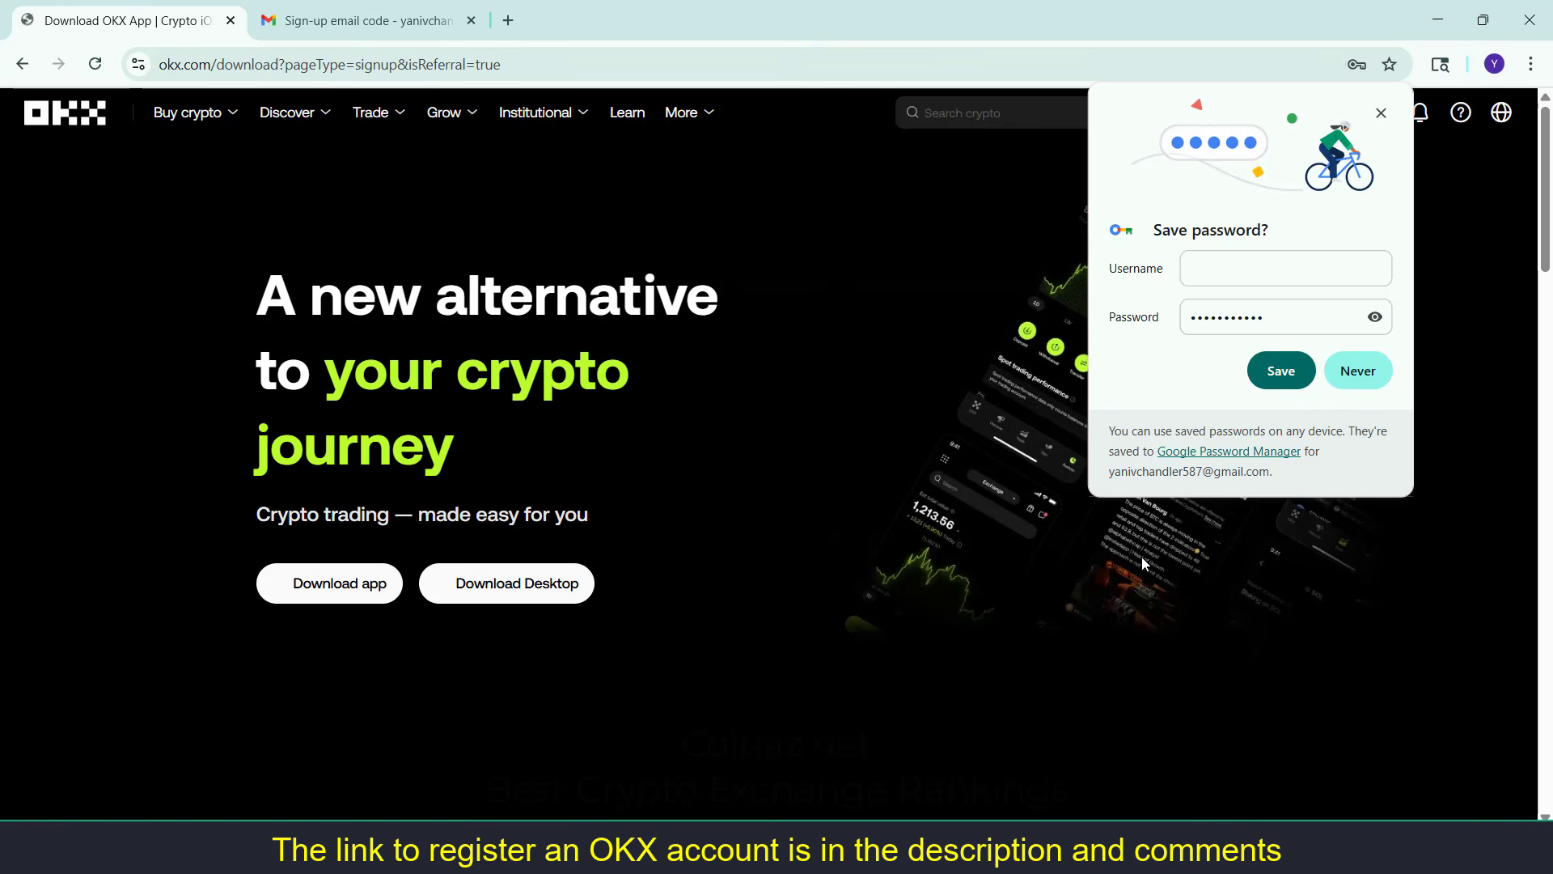
left_click(1275, 371)
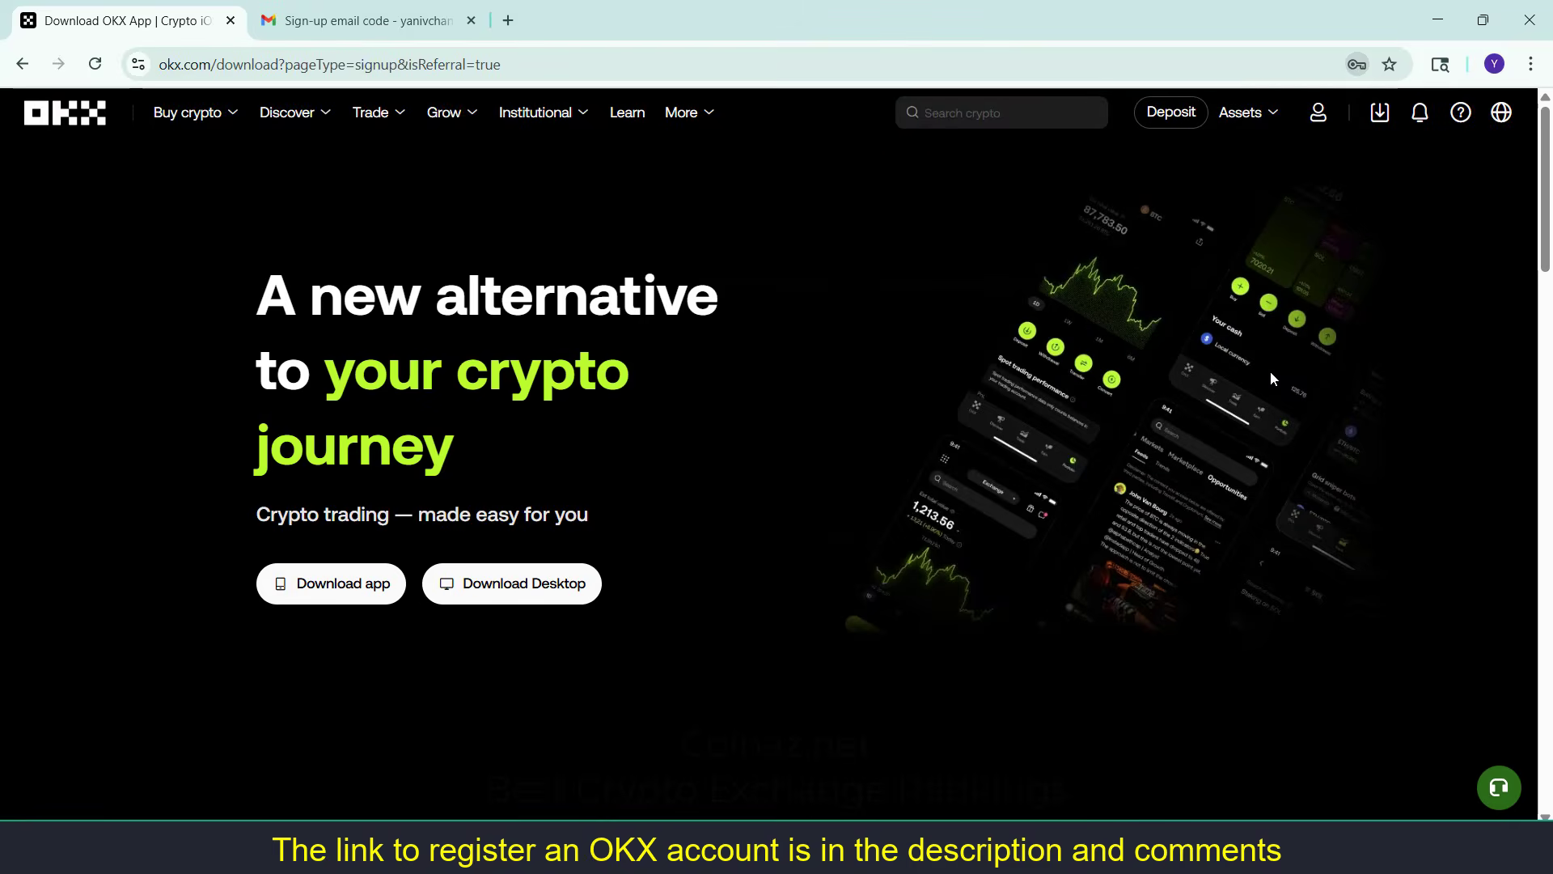
left_click(311, 202)
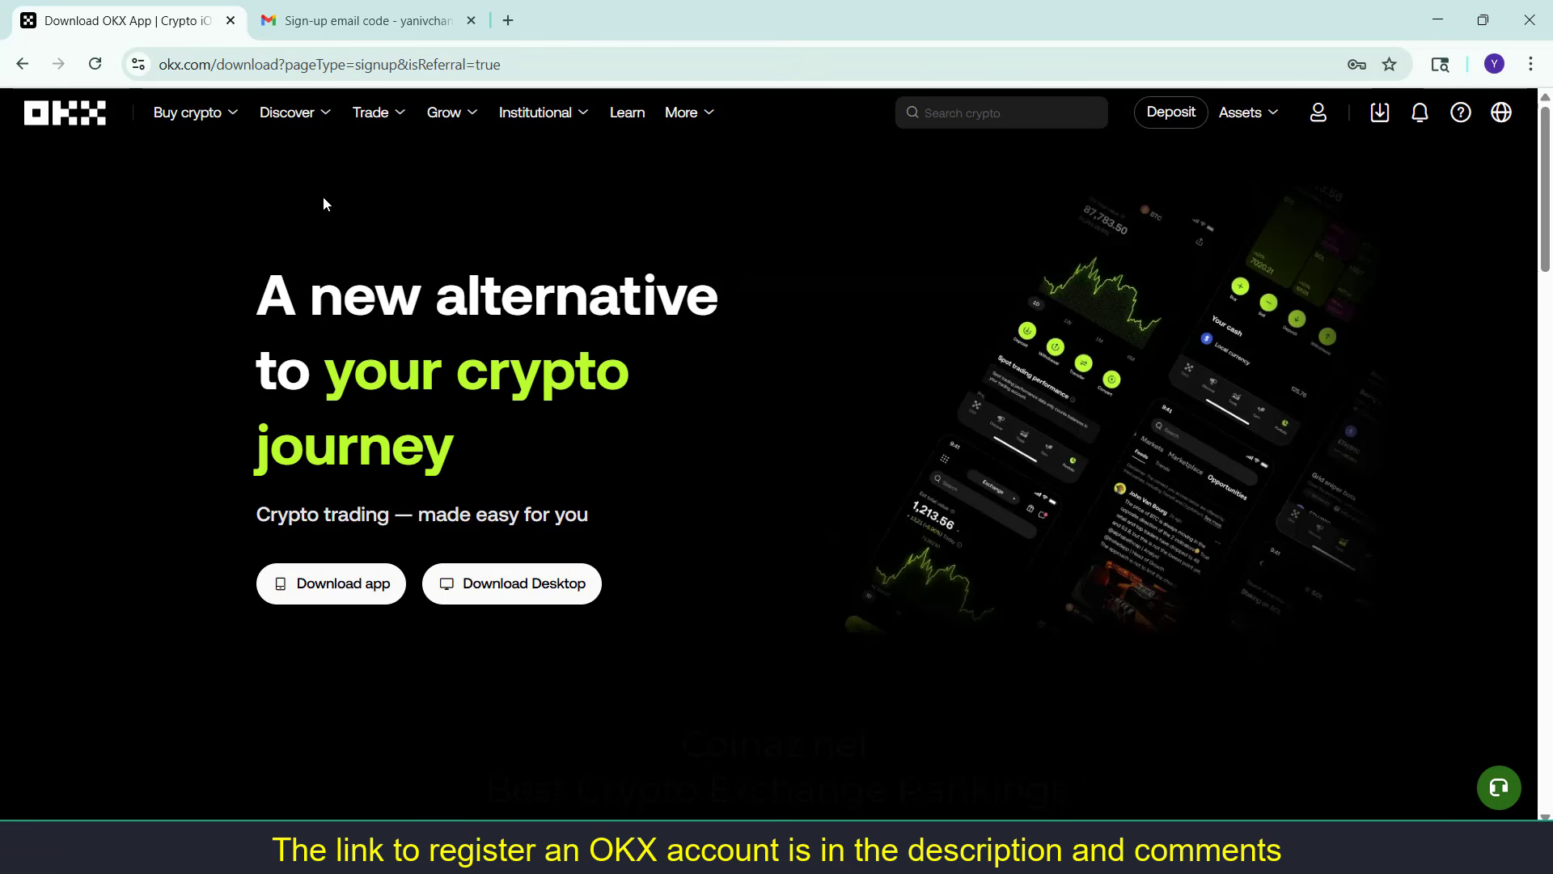
Start individual identity verification from the account menu's Verification page.
mouse_move(1318, 130)
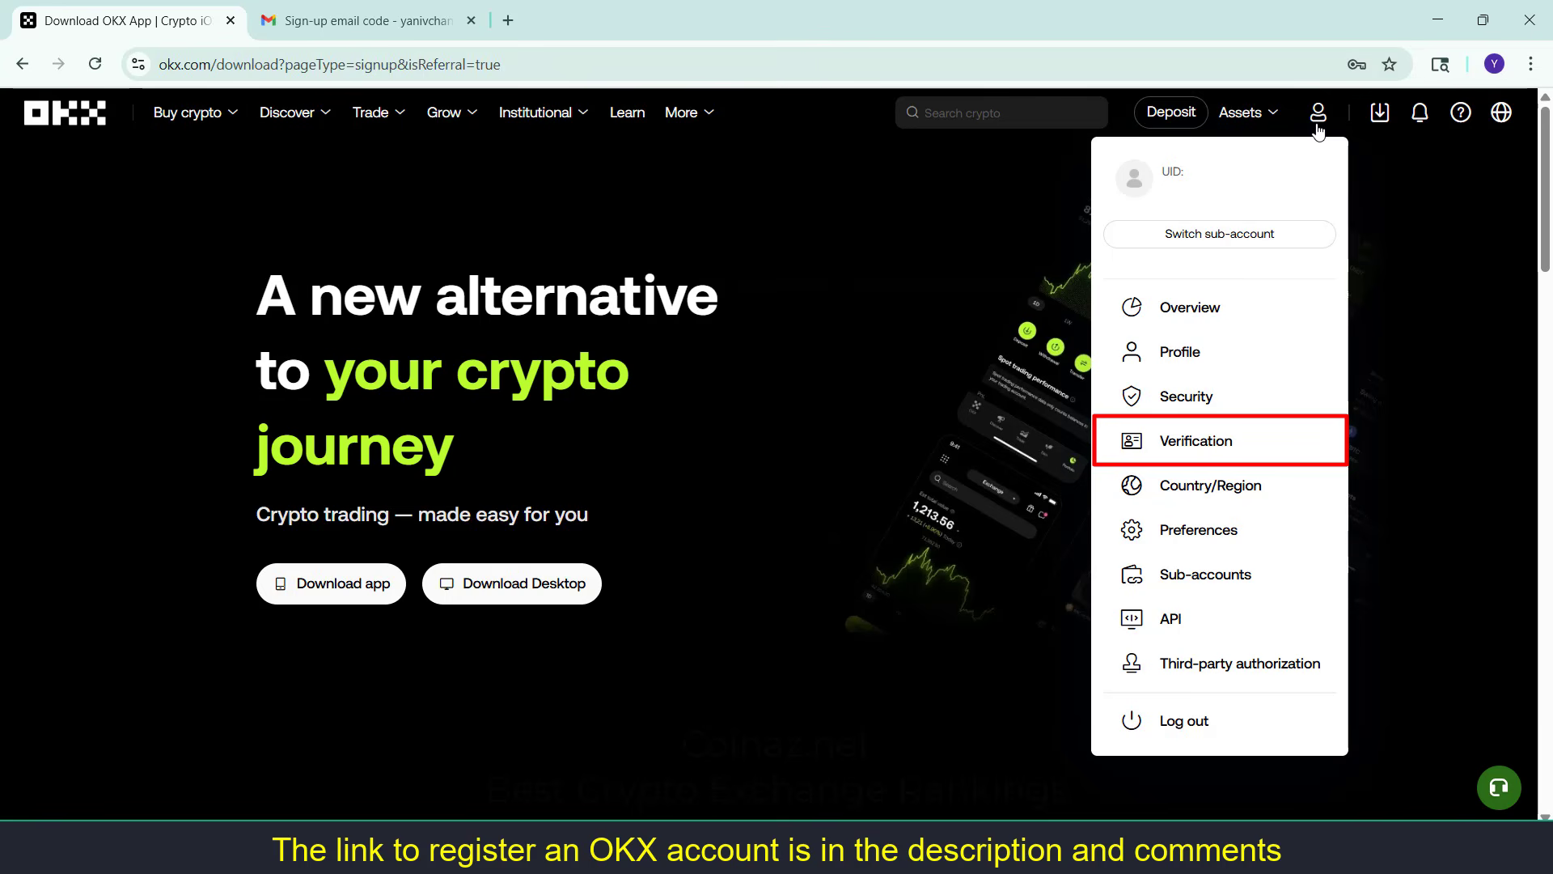
left_click(1223, 440)
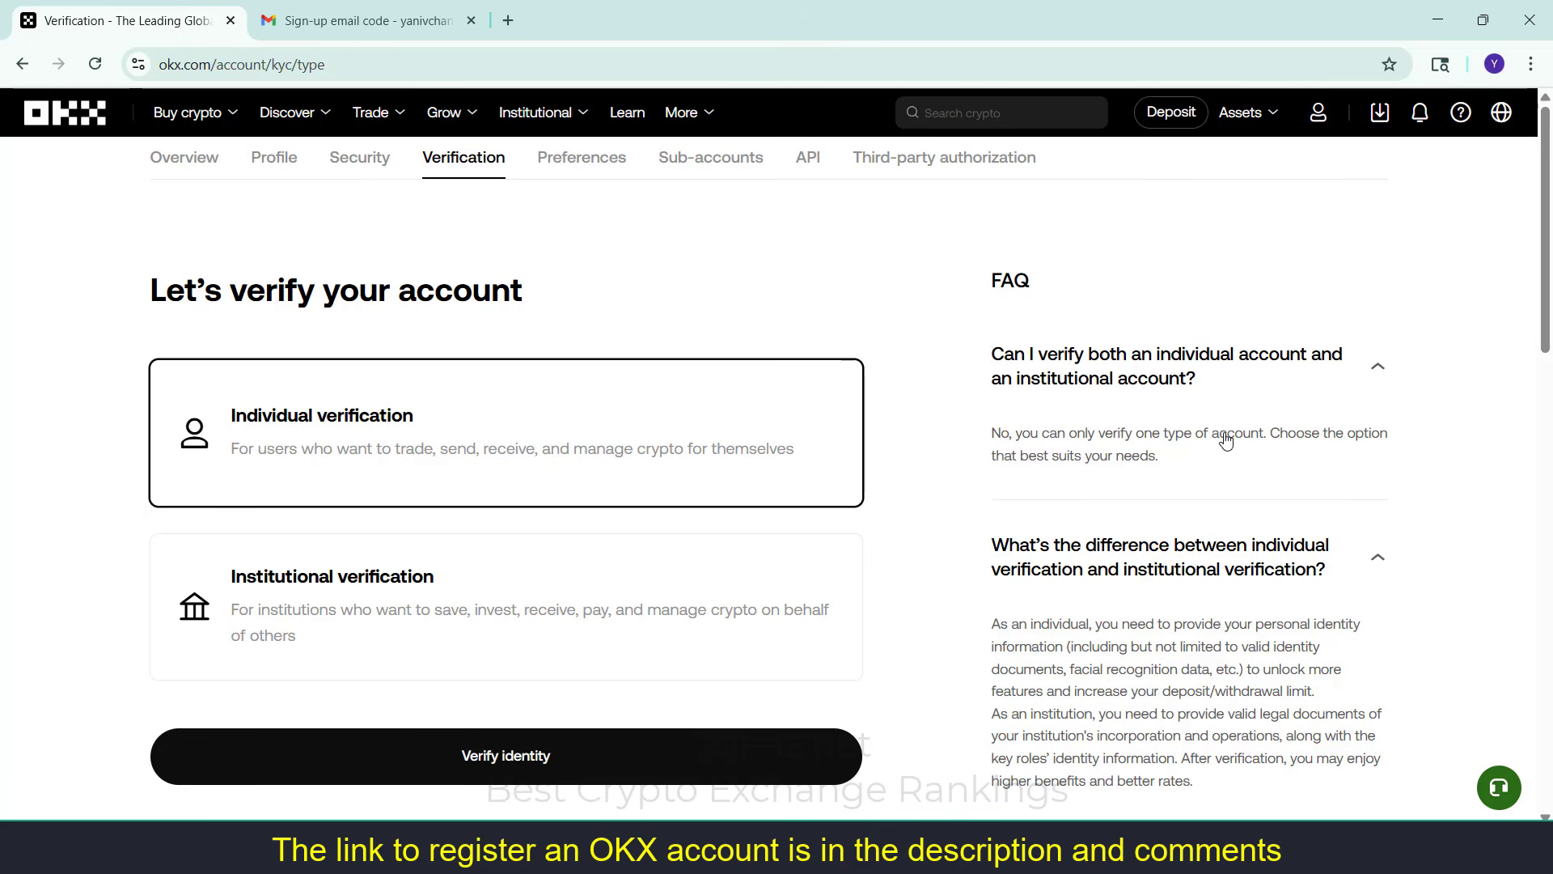
left_click(824, 778)
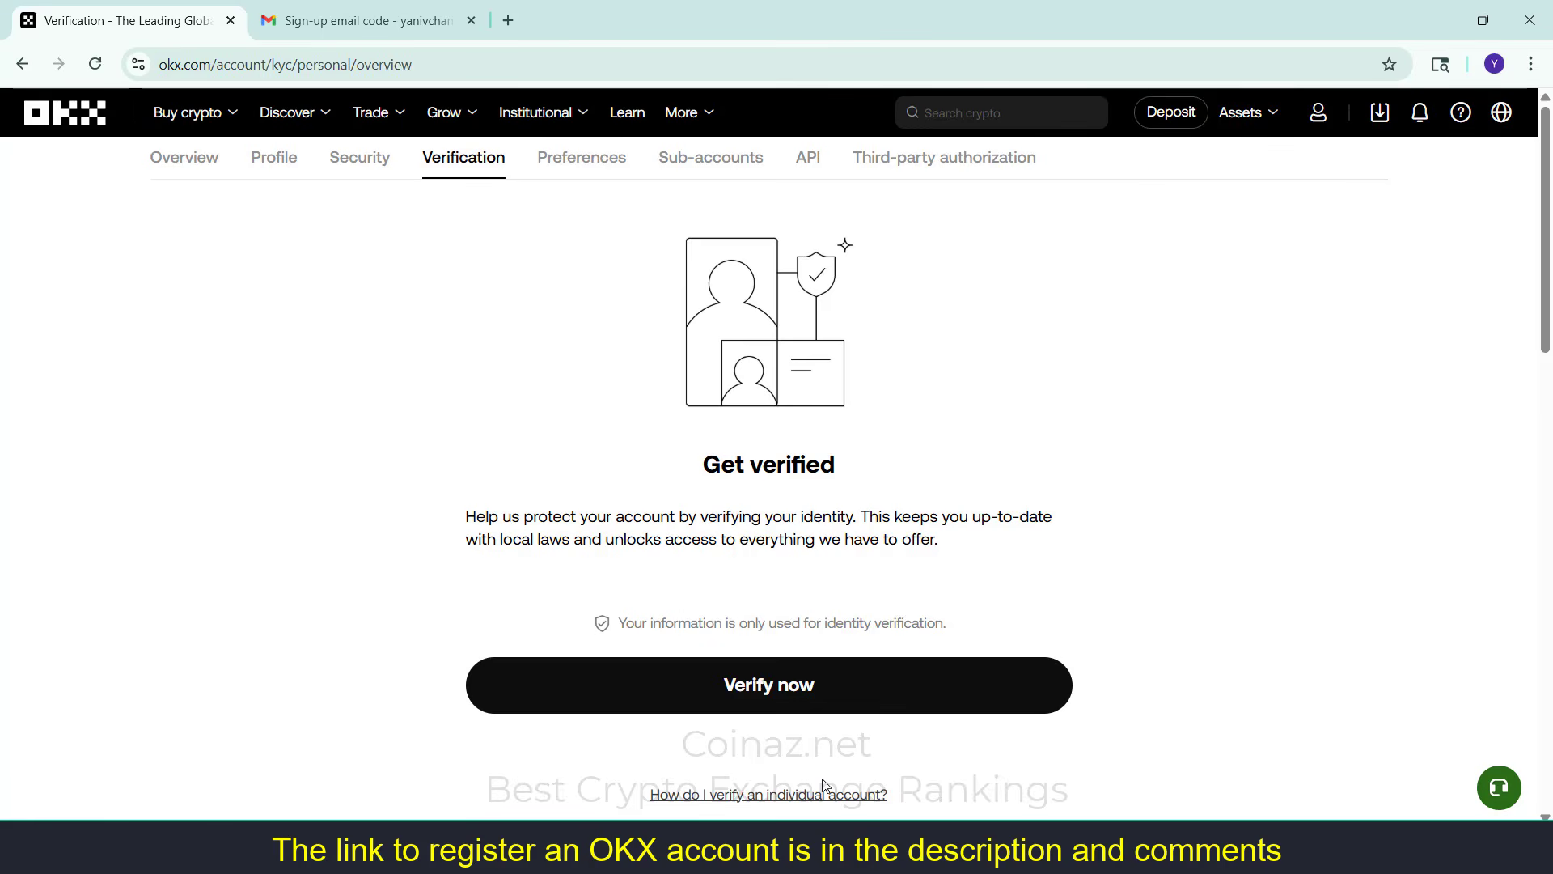
left_click(906, 707)
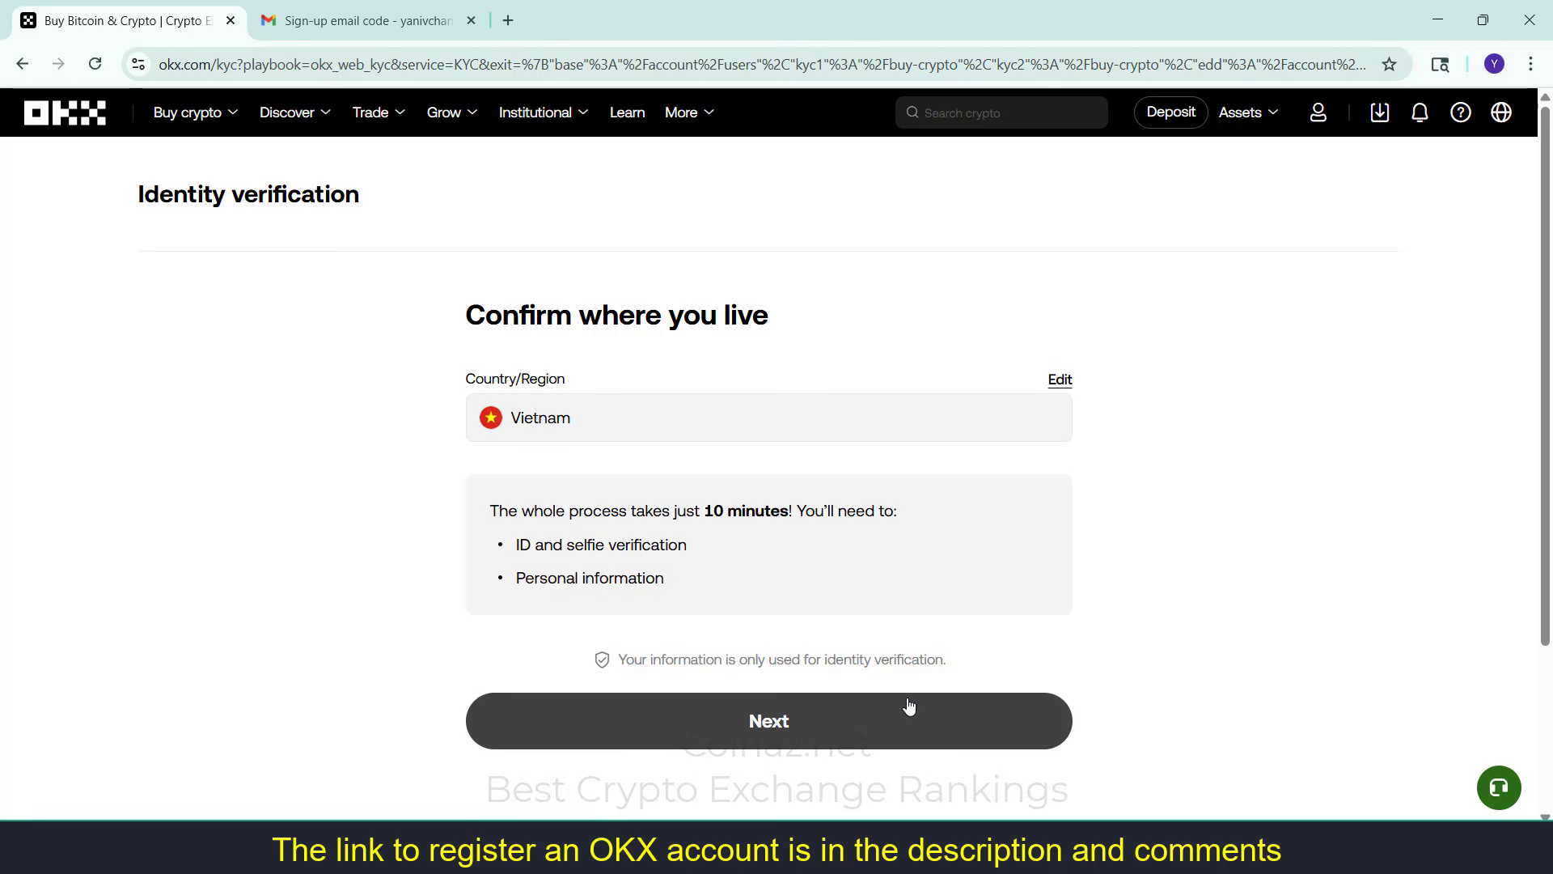
Confirm Vietnam as residence and continue with the Citizen's Identity Card (CCCD).
left_click(910, 707)
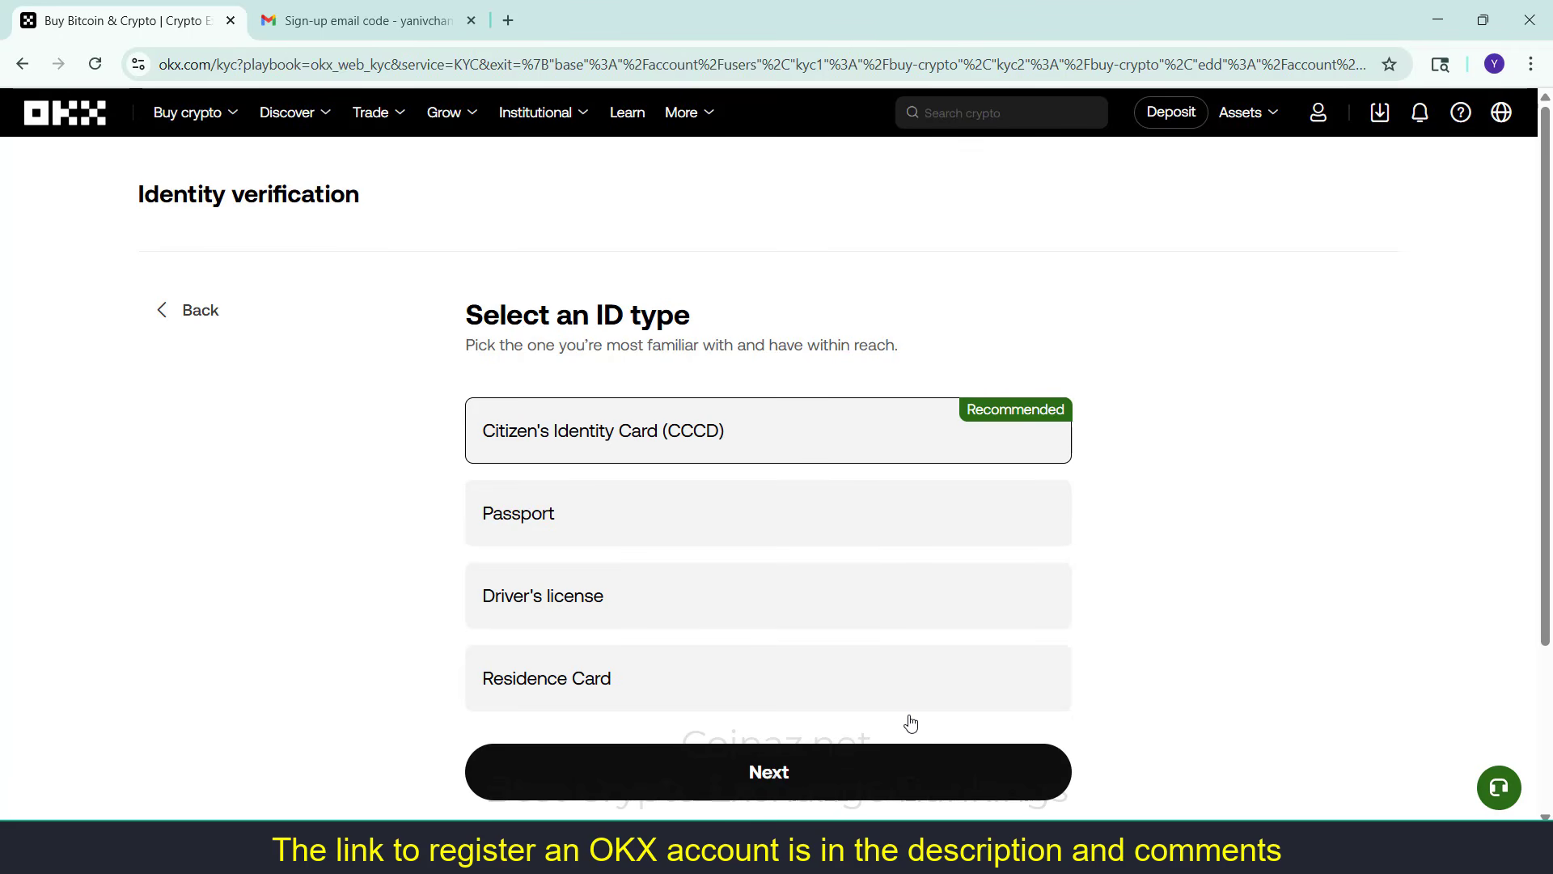
left_click(927, 766)
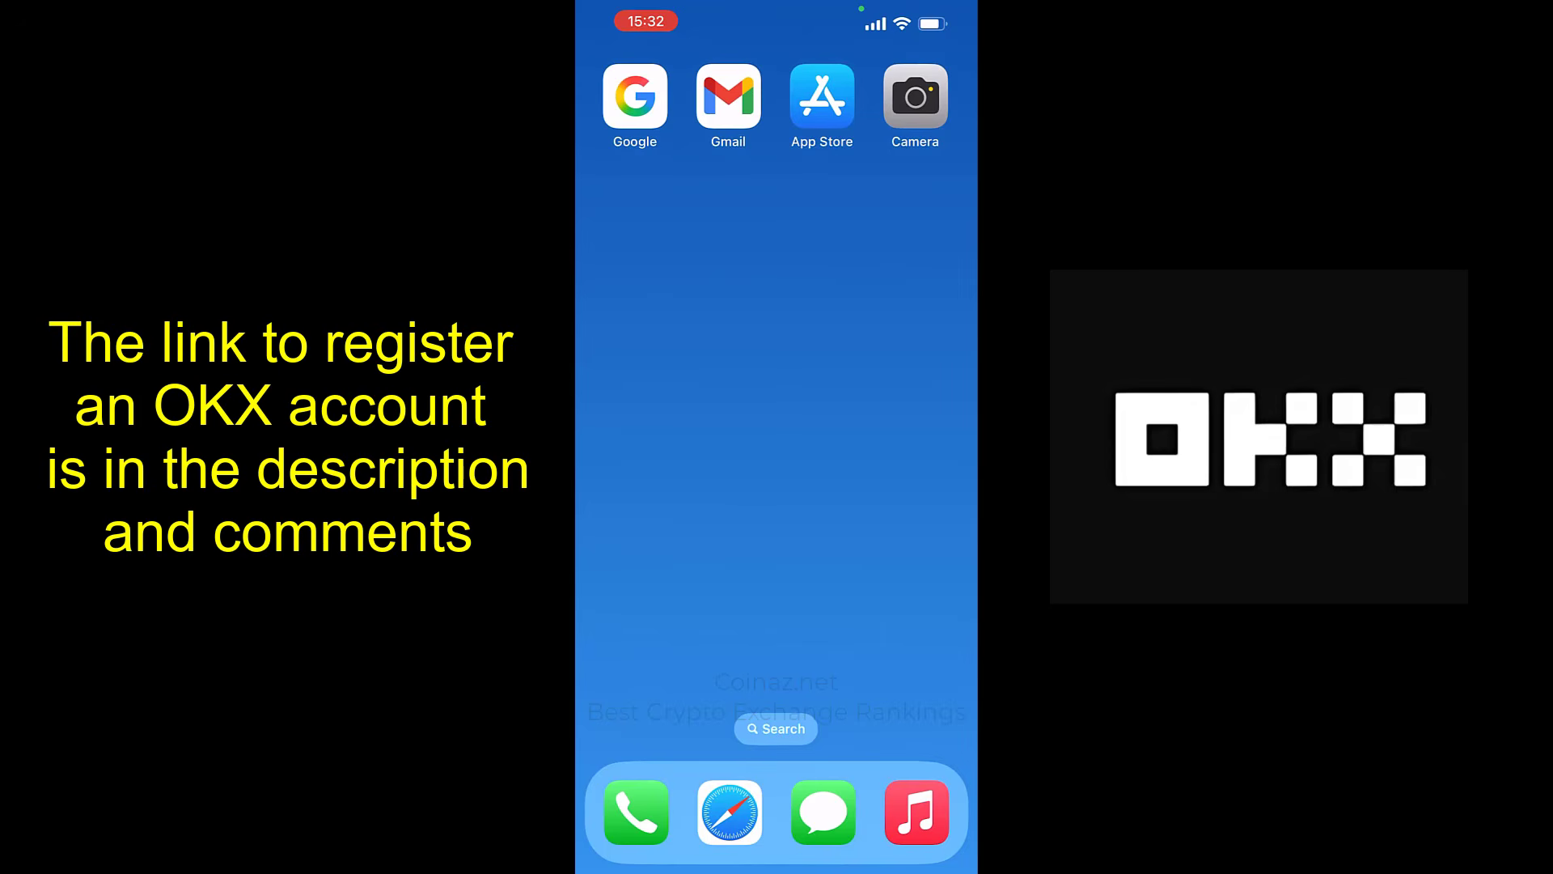
Scan OKX's QR code with the iPhone camera and open the okx.com link.
left_click(916, 97)
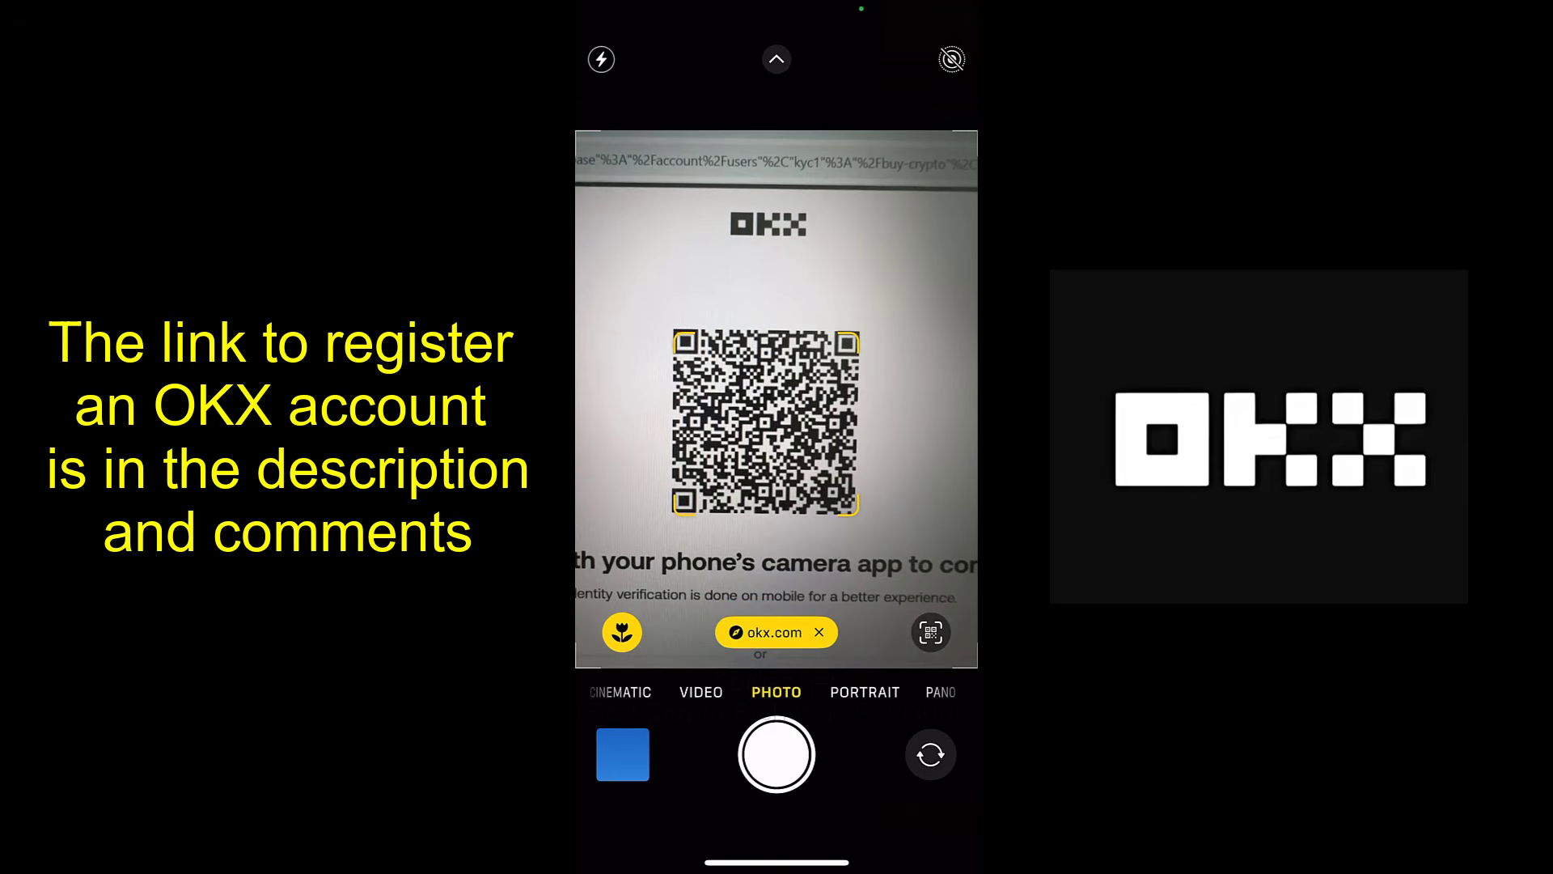
left_click(775, 632)
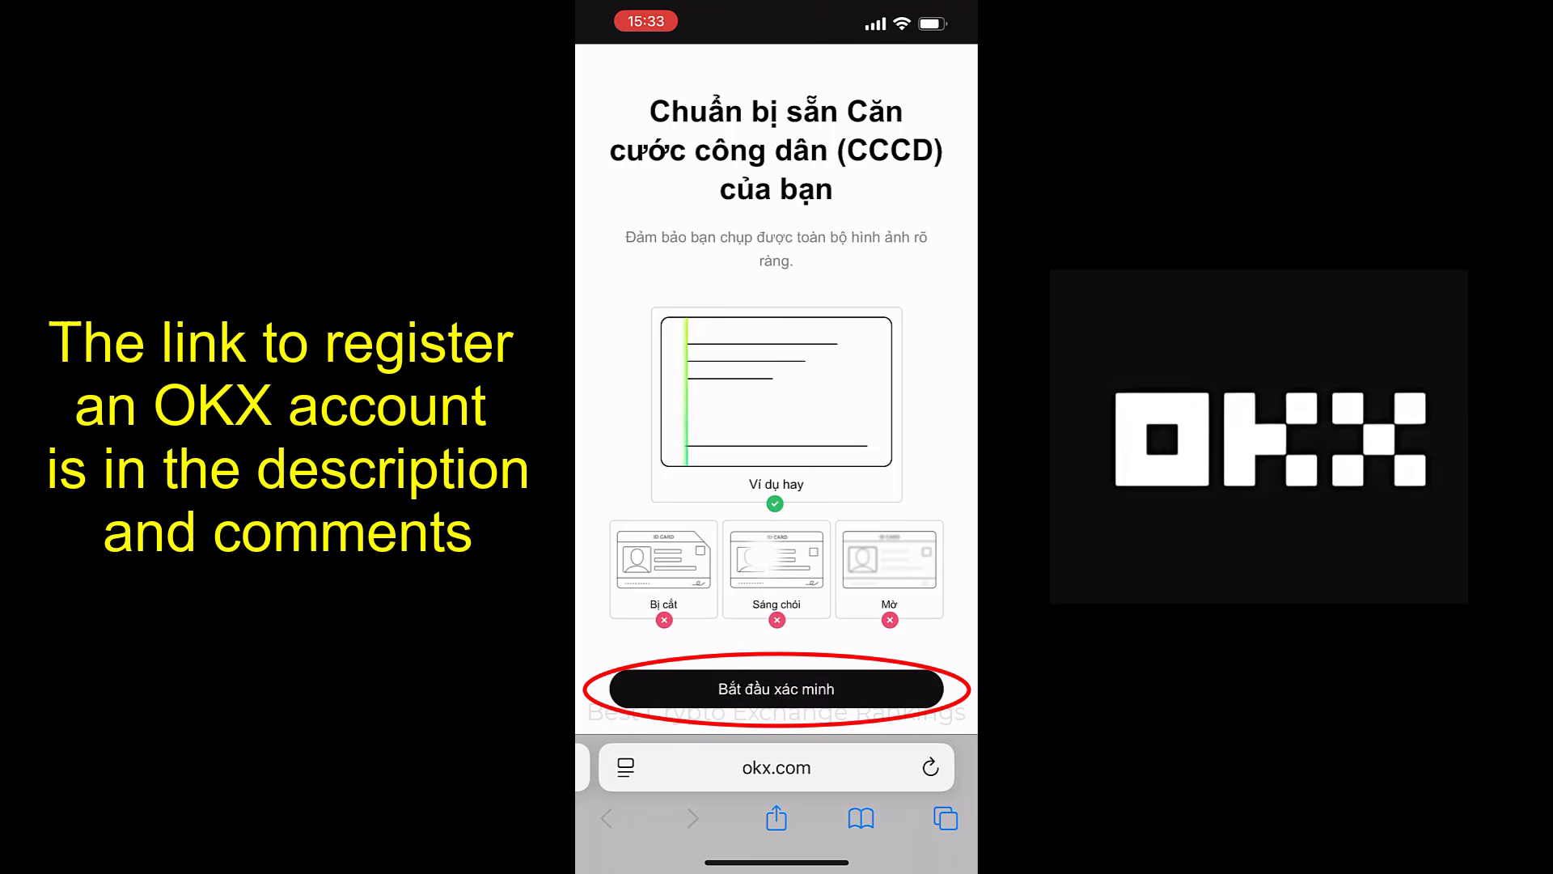
Allow camera access and photograph the CCCD card, retaking once before accepting it.
left_click(777, 689)
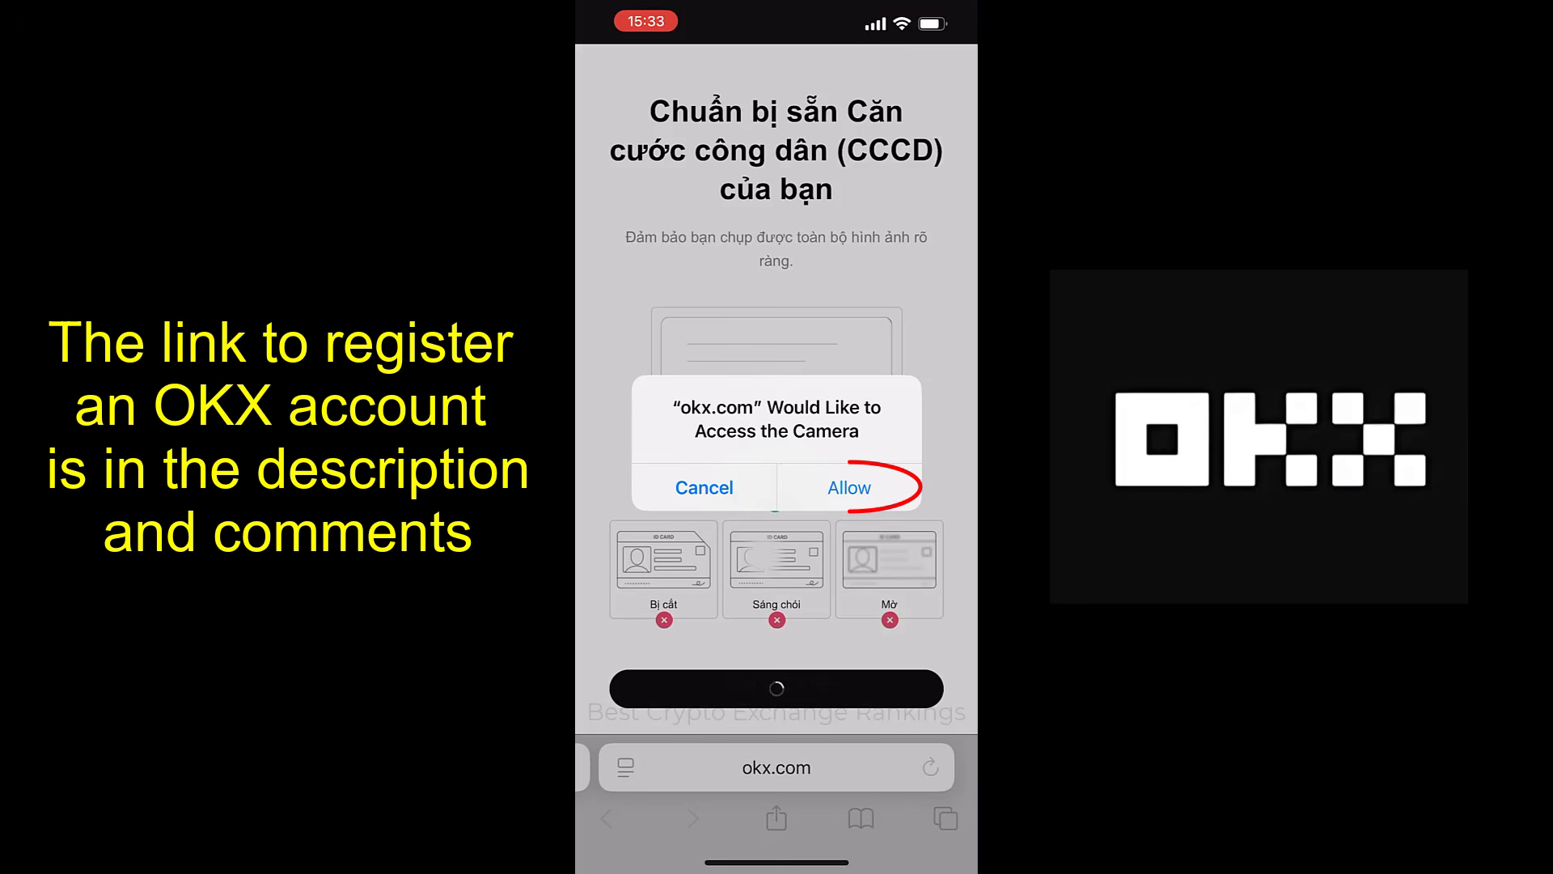
left_click(849, 487)
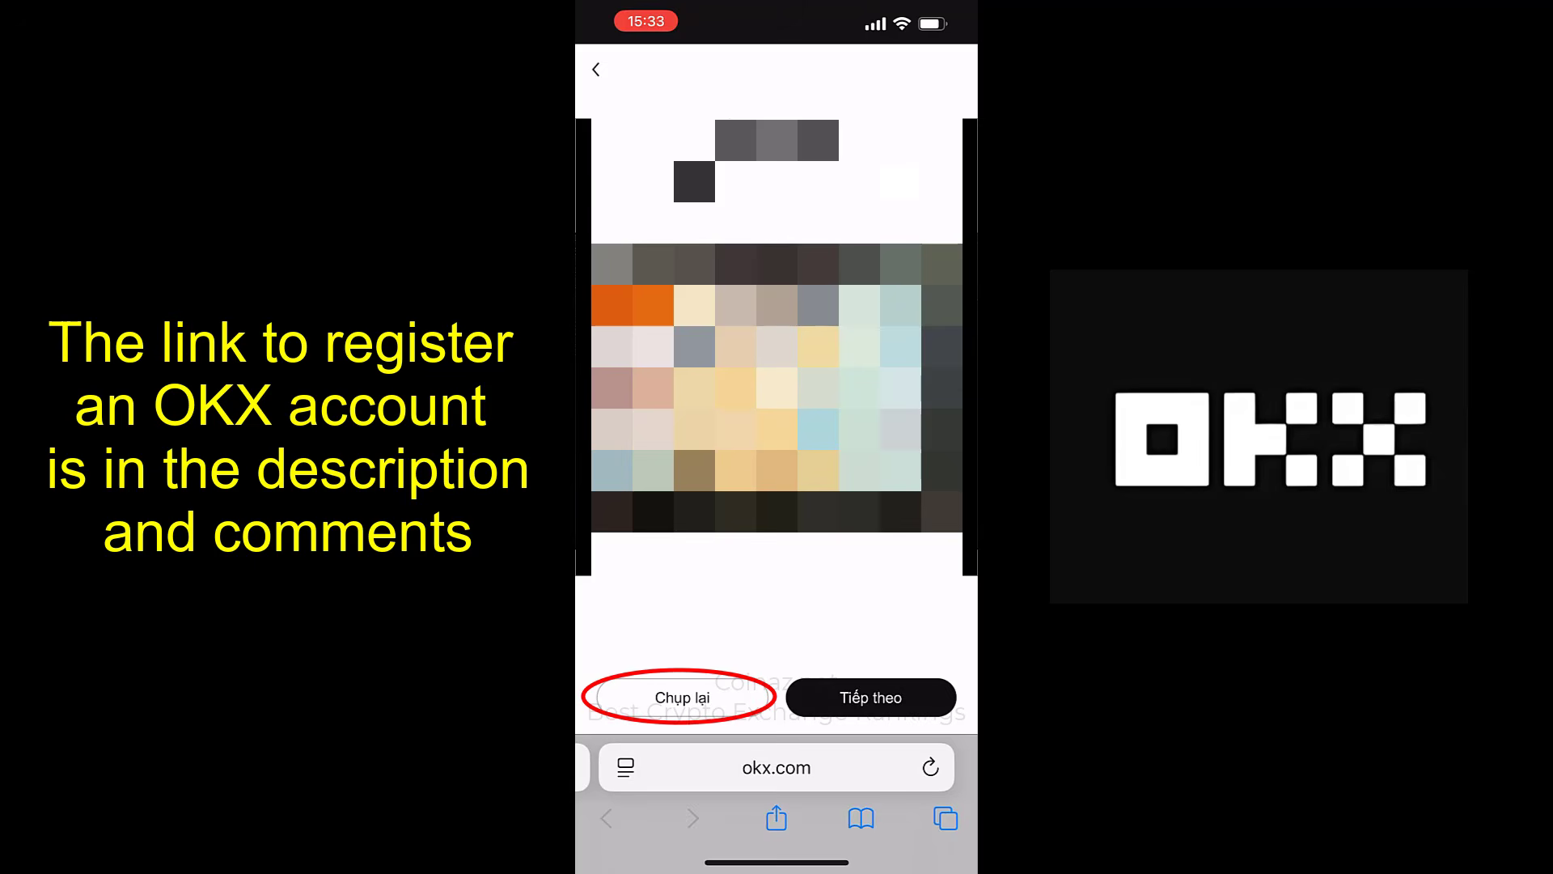
left_click(870, 697)
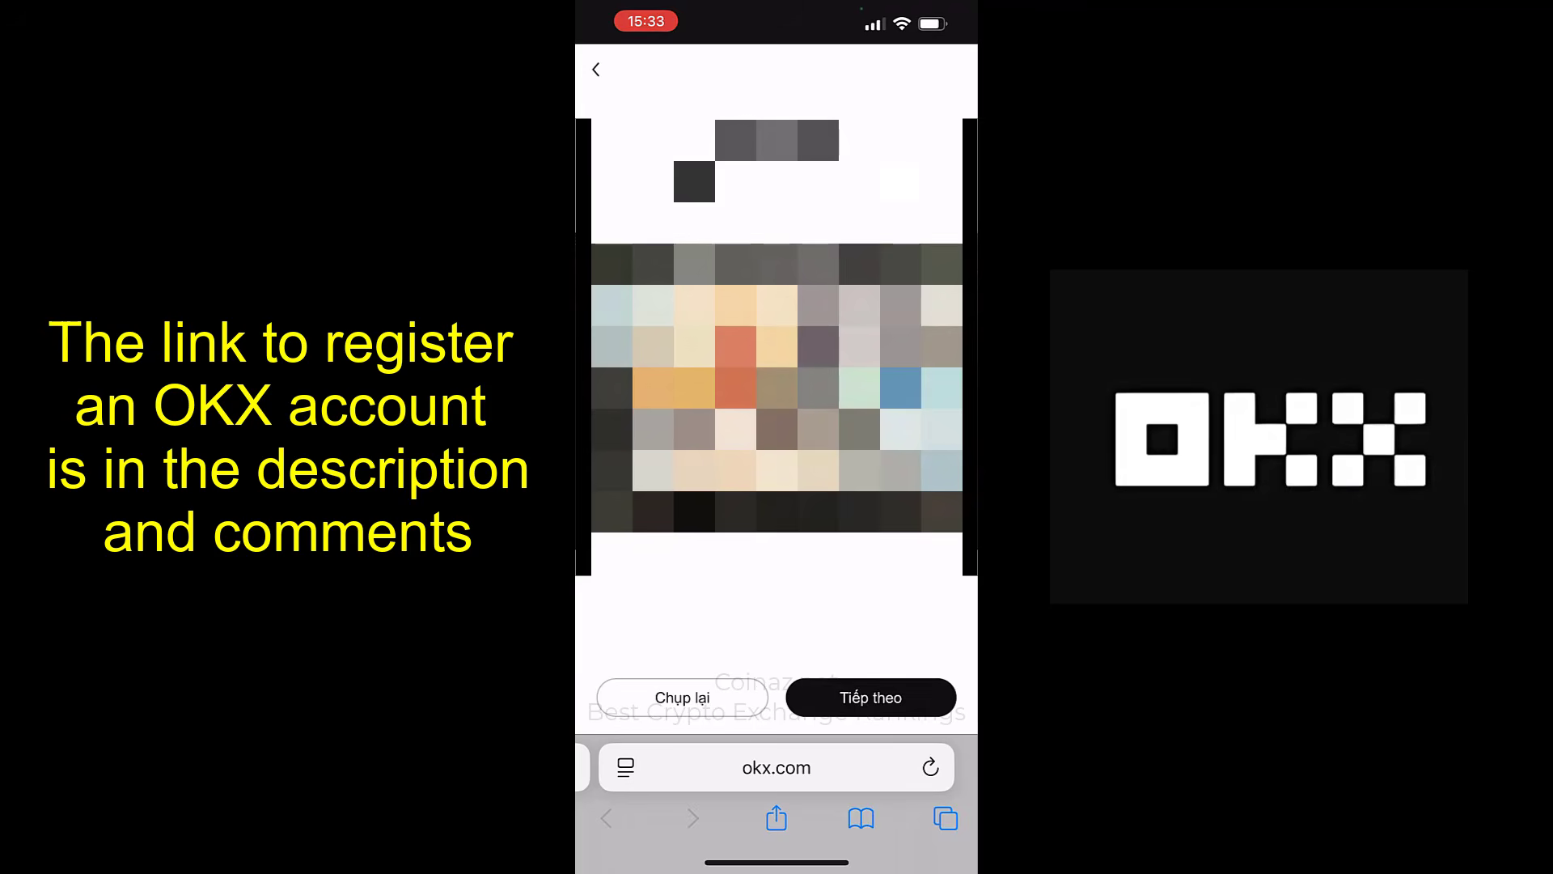
left_click(871, 697)
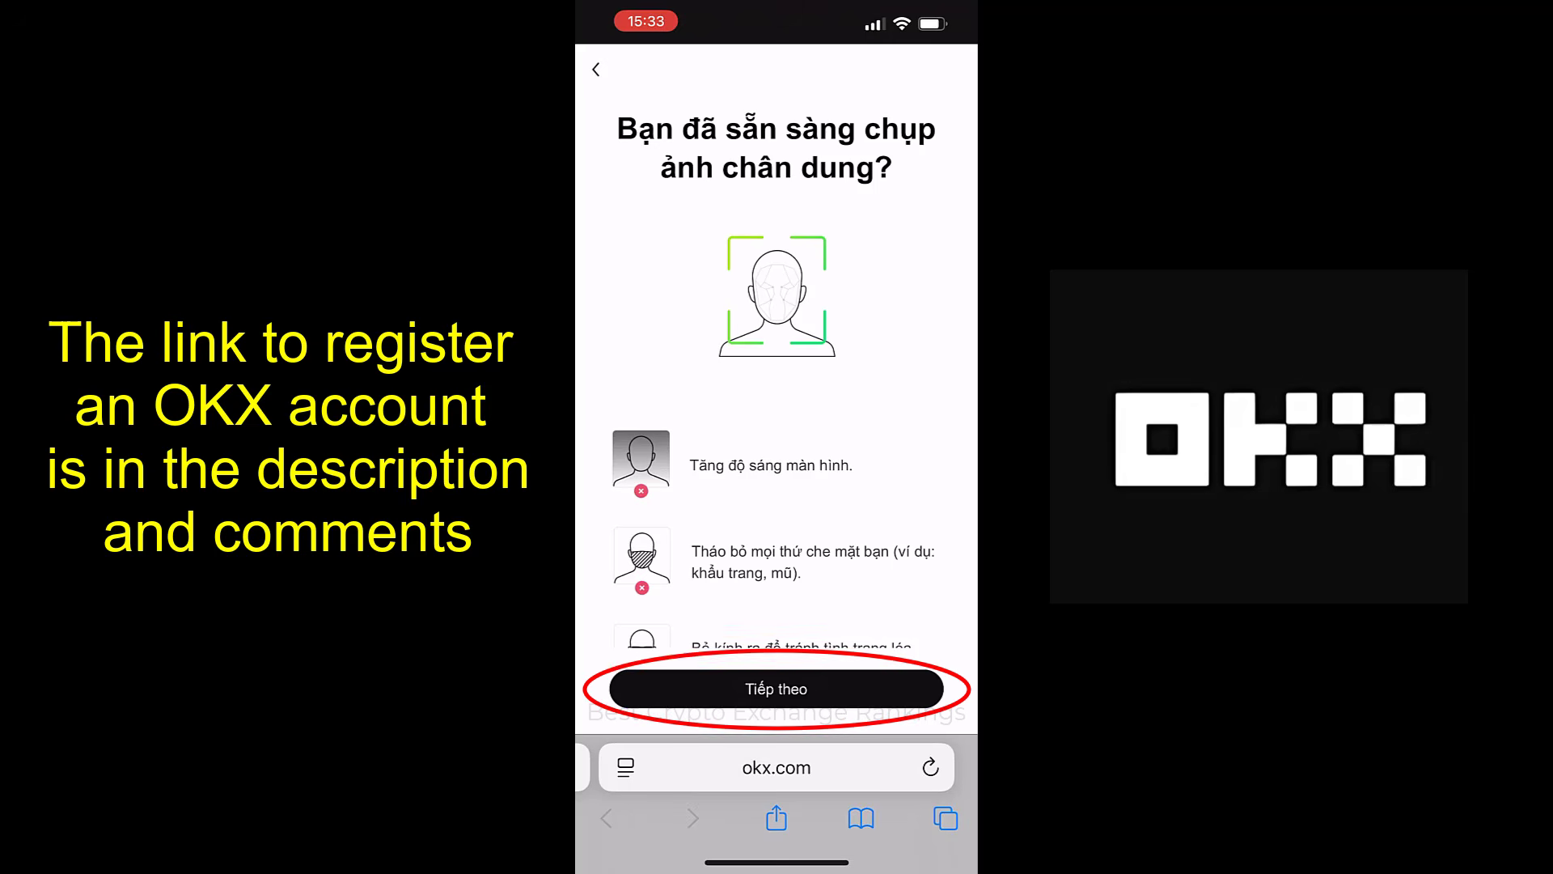
Proceed to the selfie capture to complete the phone identity verification submission.
left_click(777, 689)
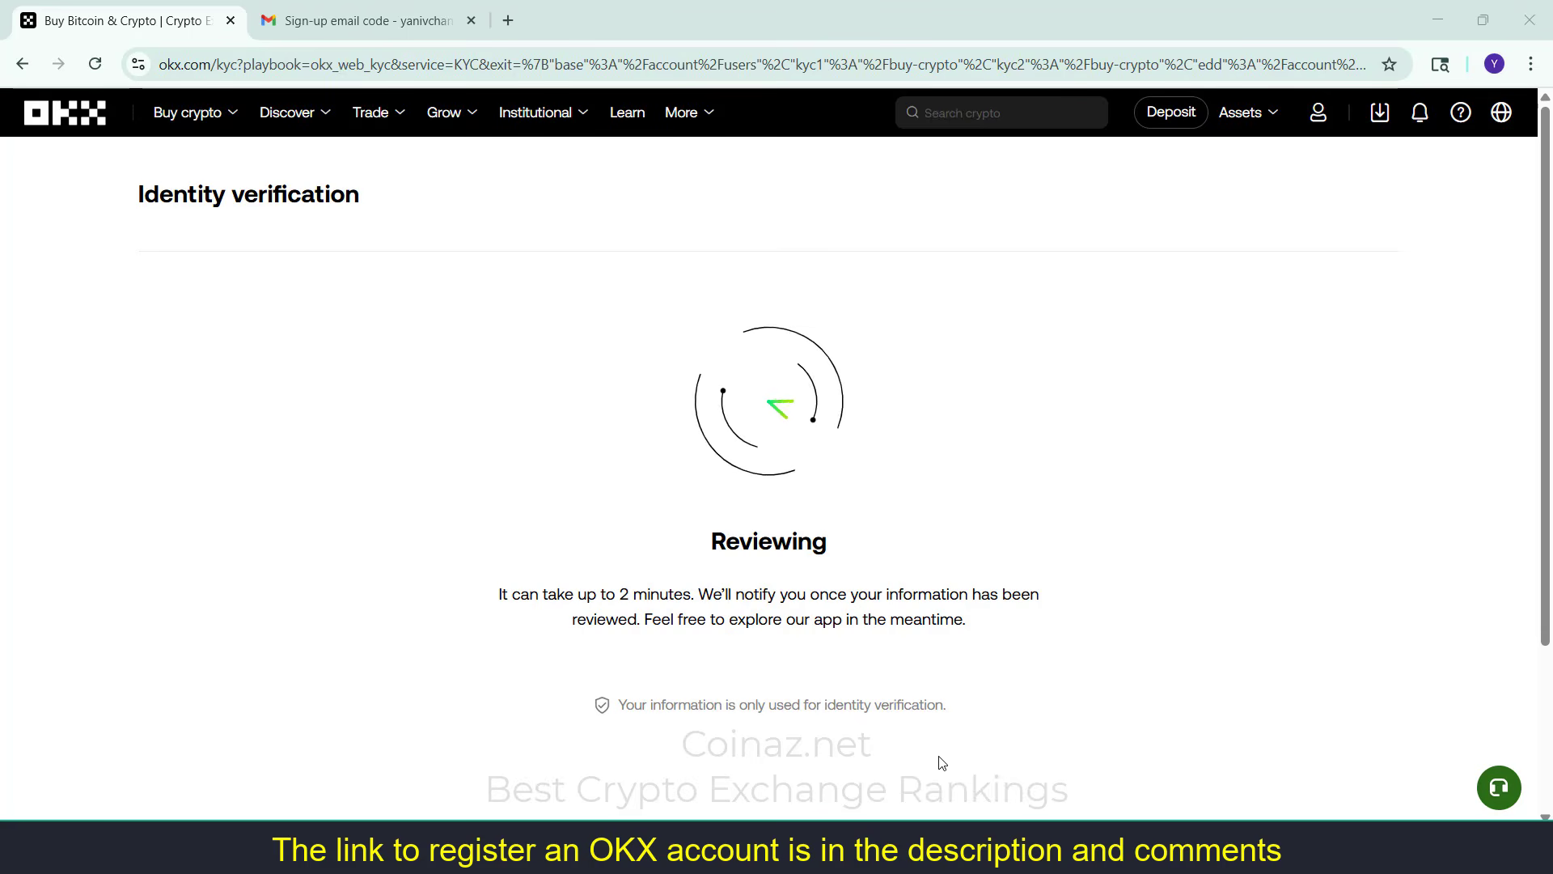
Choose Security from the account icon's dropdown menu.
mouse_move(1329, 118)
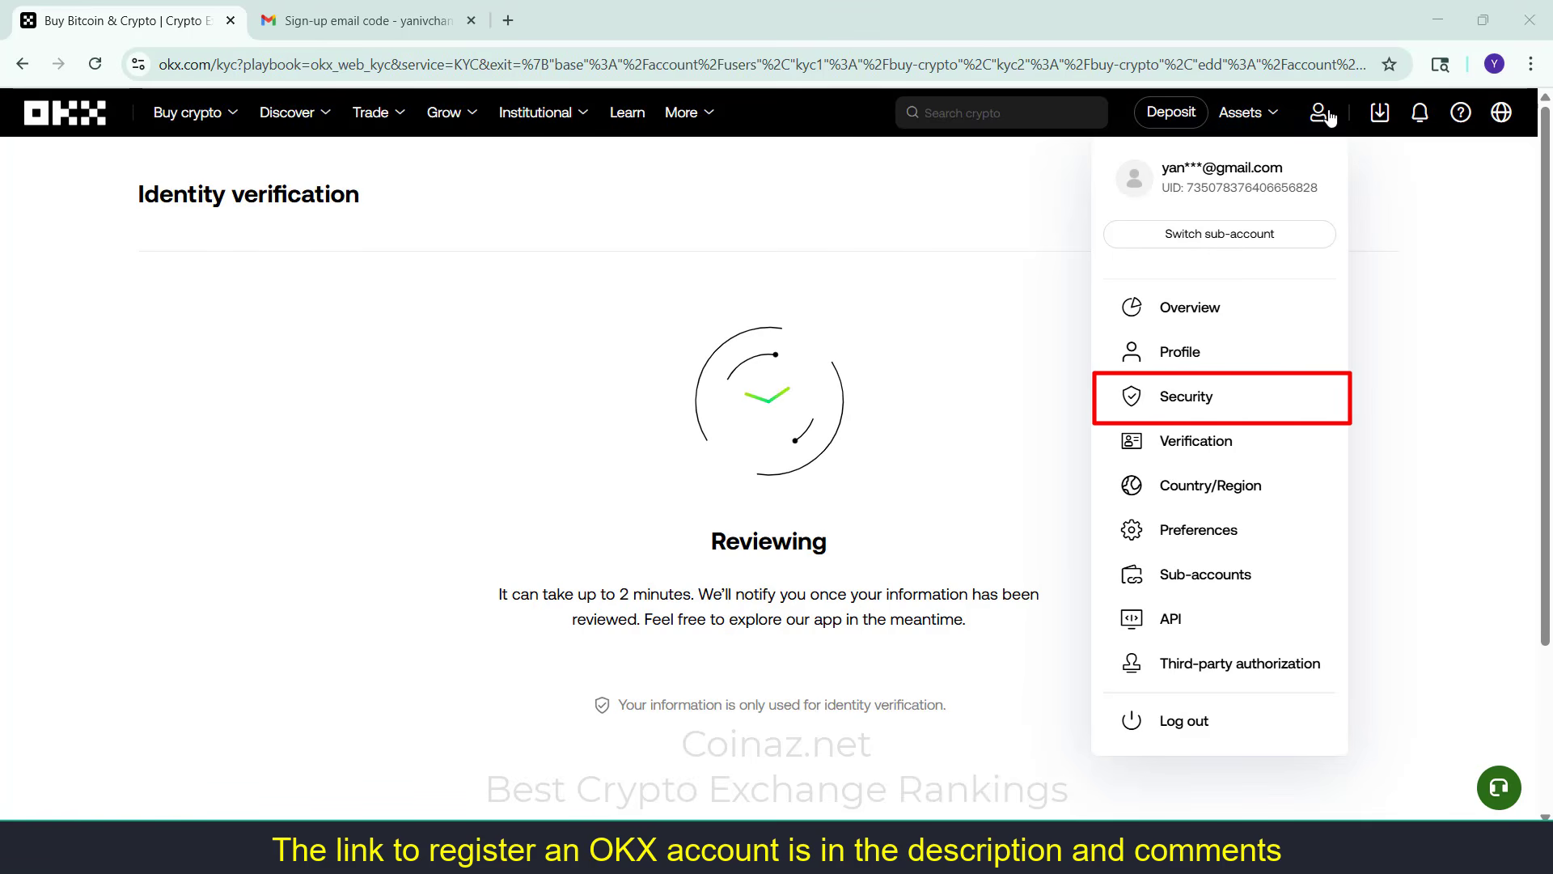
left_click(1204, 398)
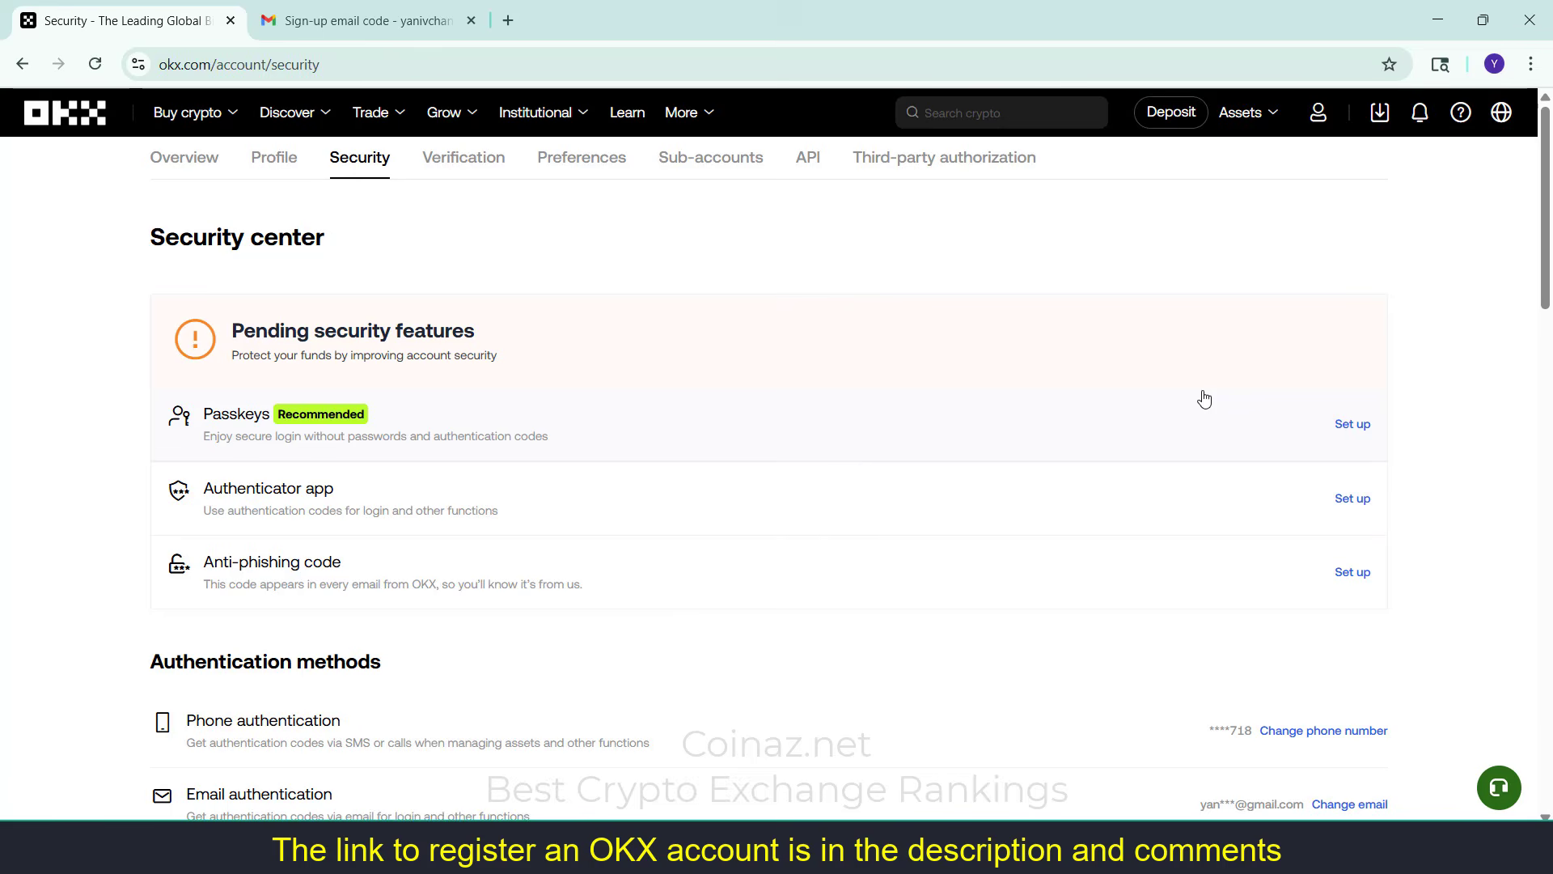
Begin linking an authenticator app, enter the phone SMS verification code, then switch to Gmail.
left_click(1350, 500)
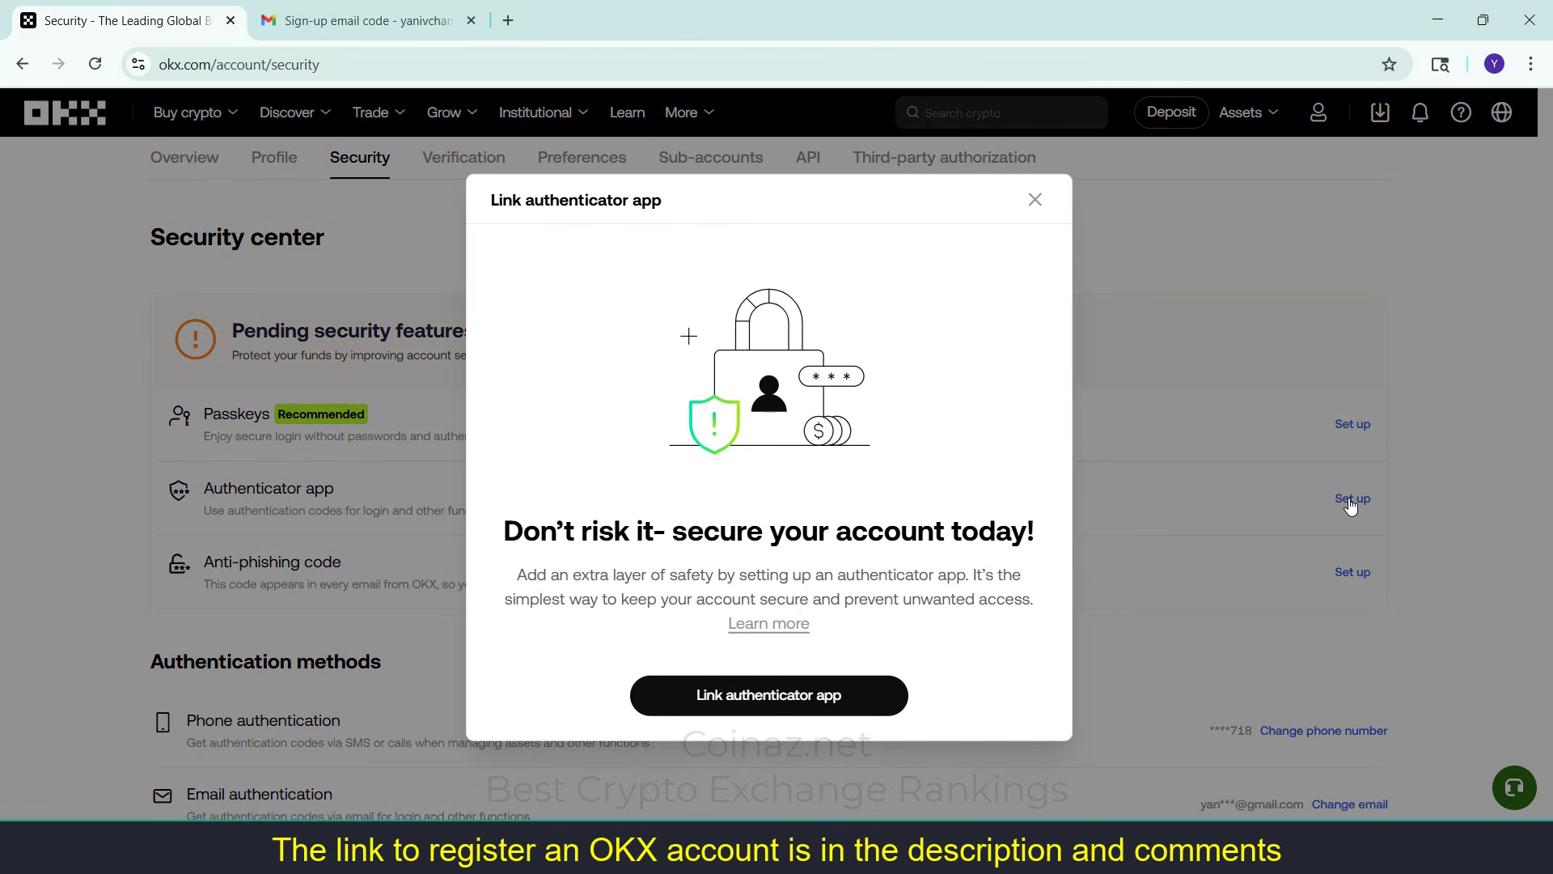
left_click(881, 697)
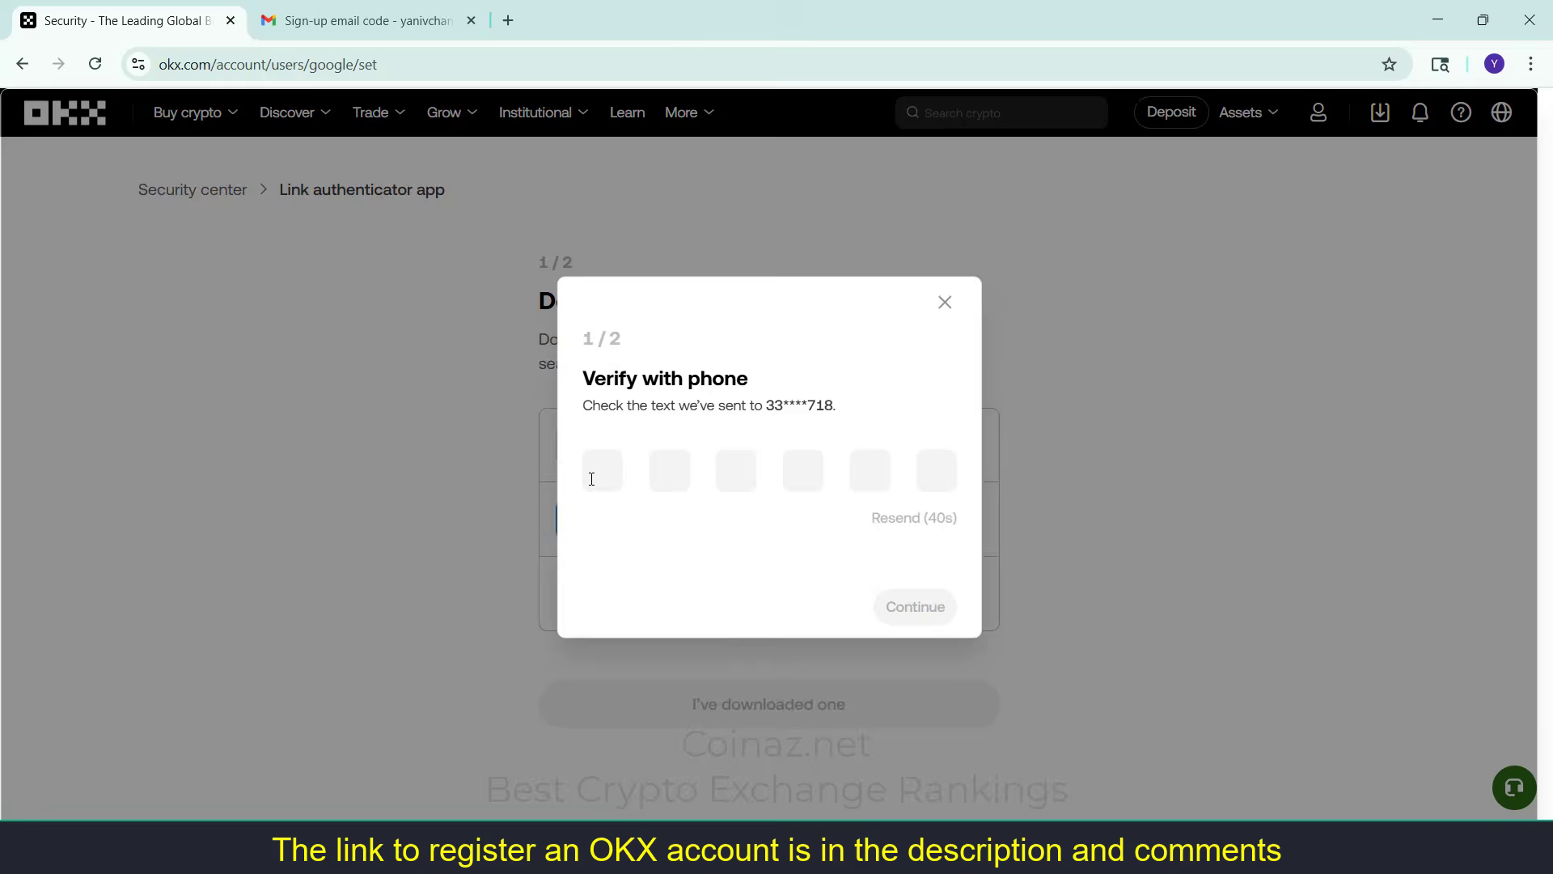
left_click(591, 479)
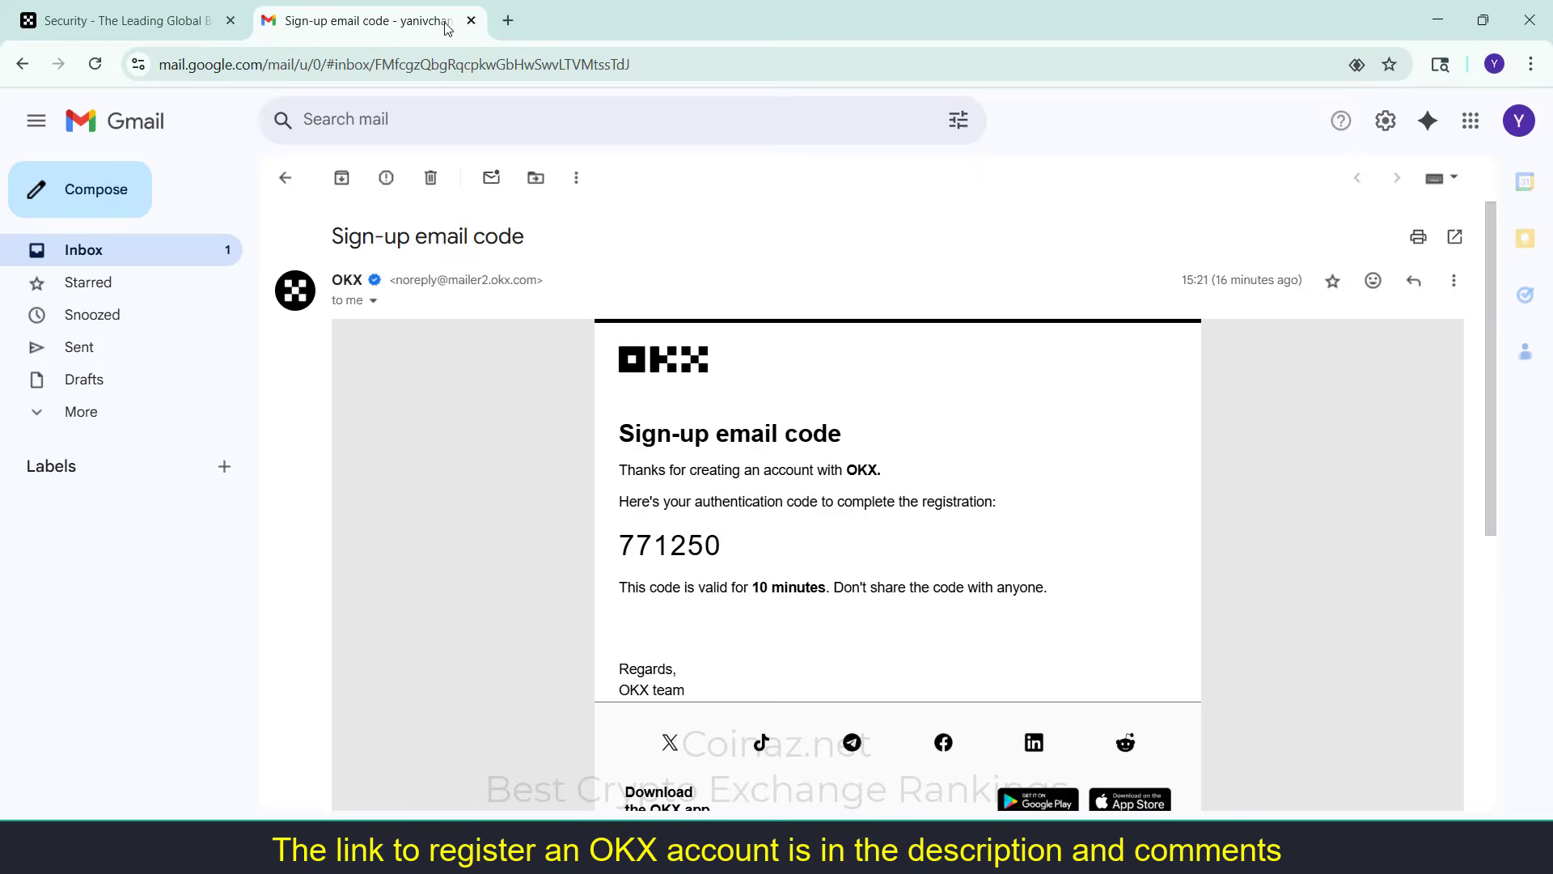
left_click(445, 22)
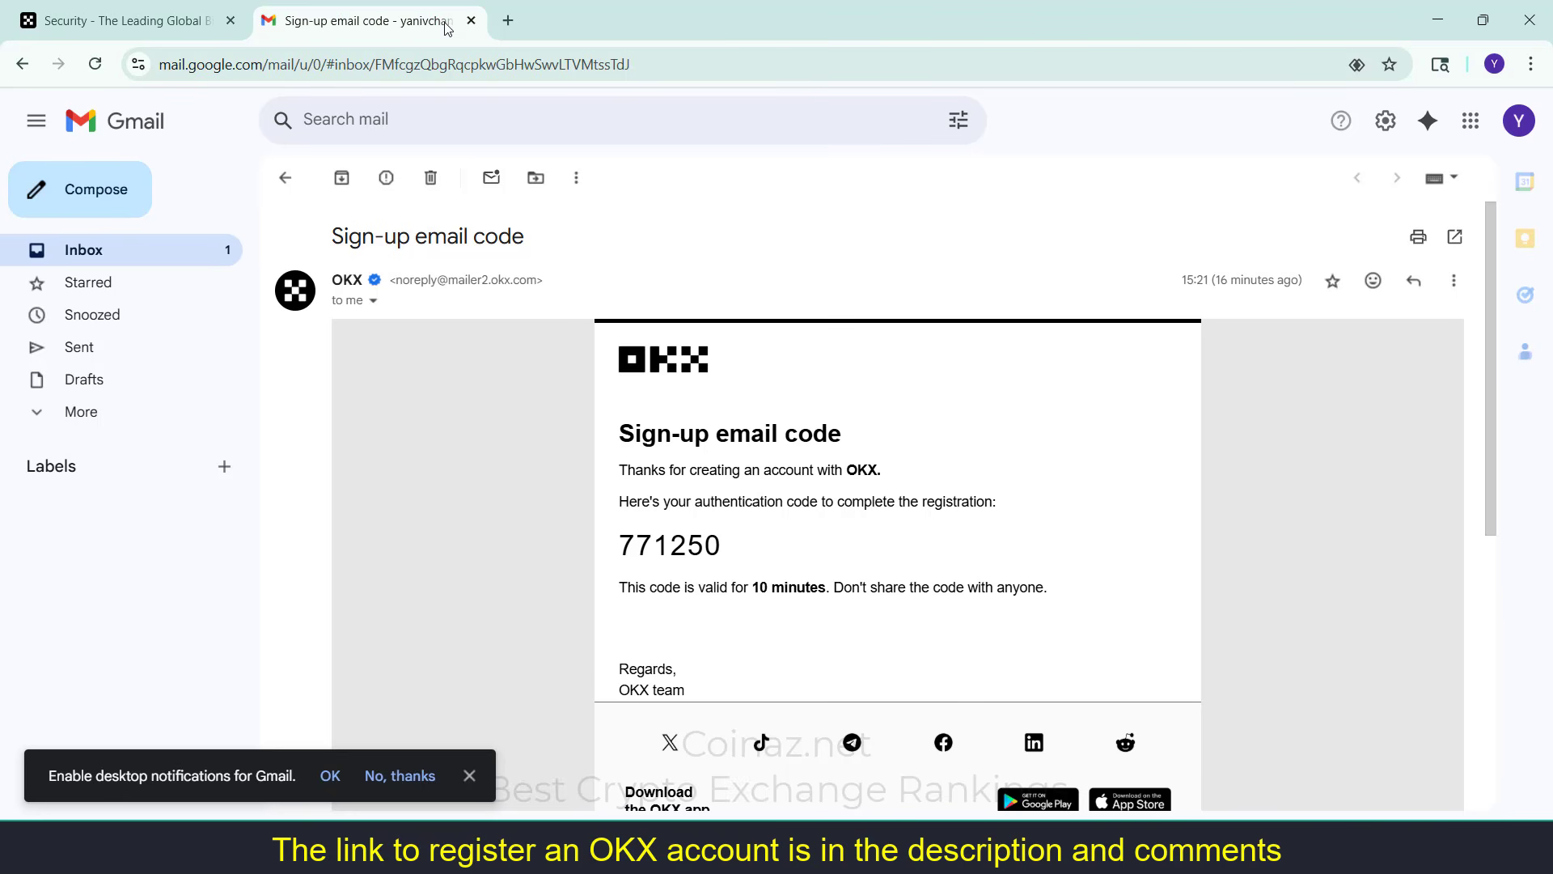
Copy the code from the 'Link authenticator app to new device' email and return to OKX.
left_click(287, 179)
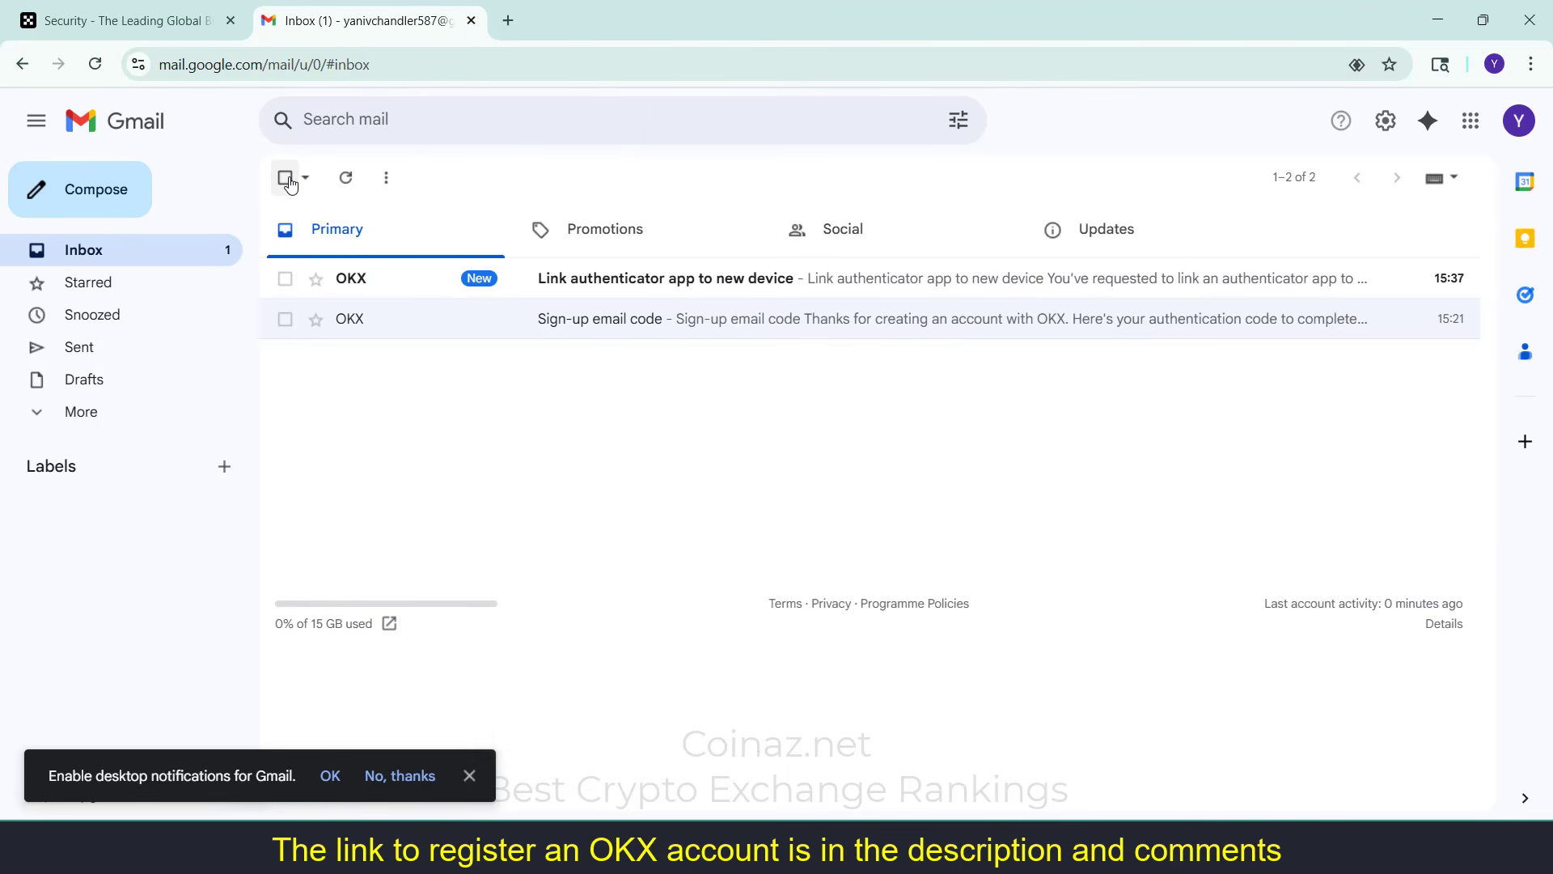
left_click(400, 281)
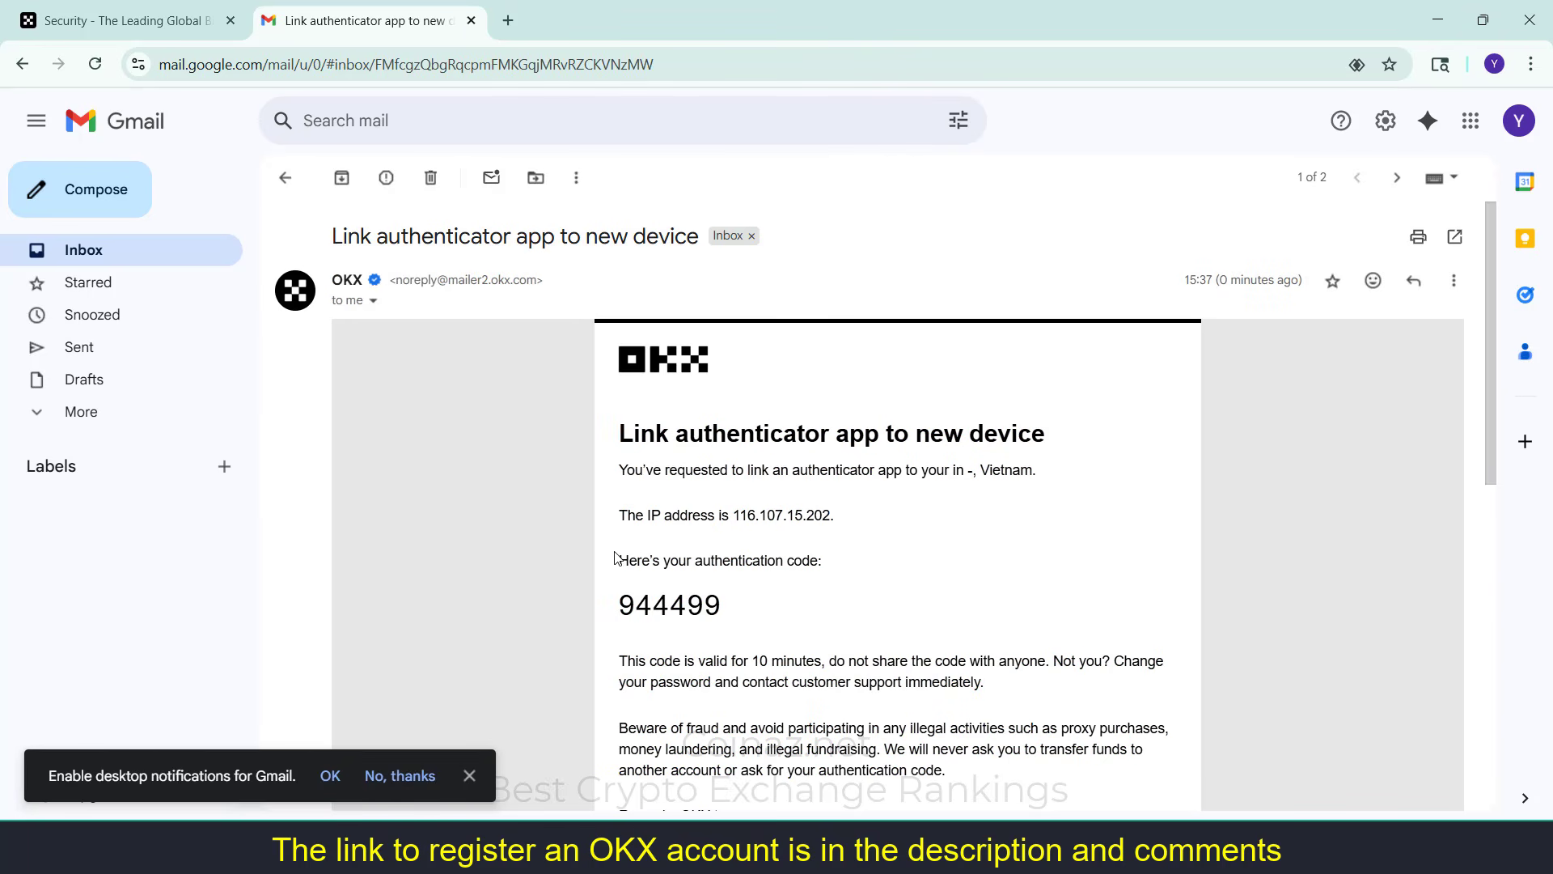
double_click(640, 597)
key("ctrl+c")
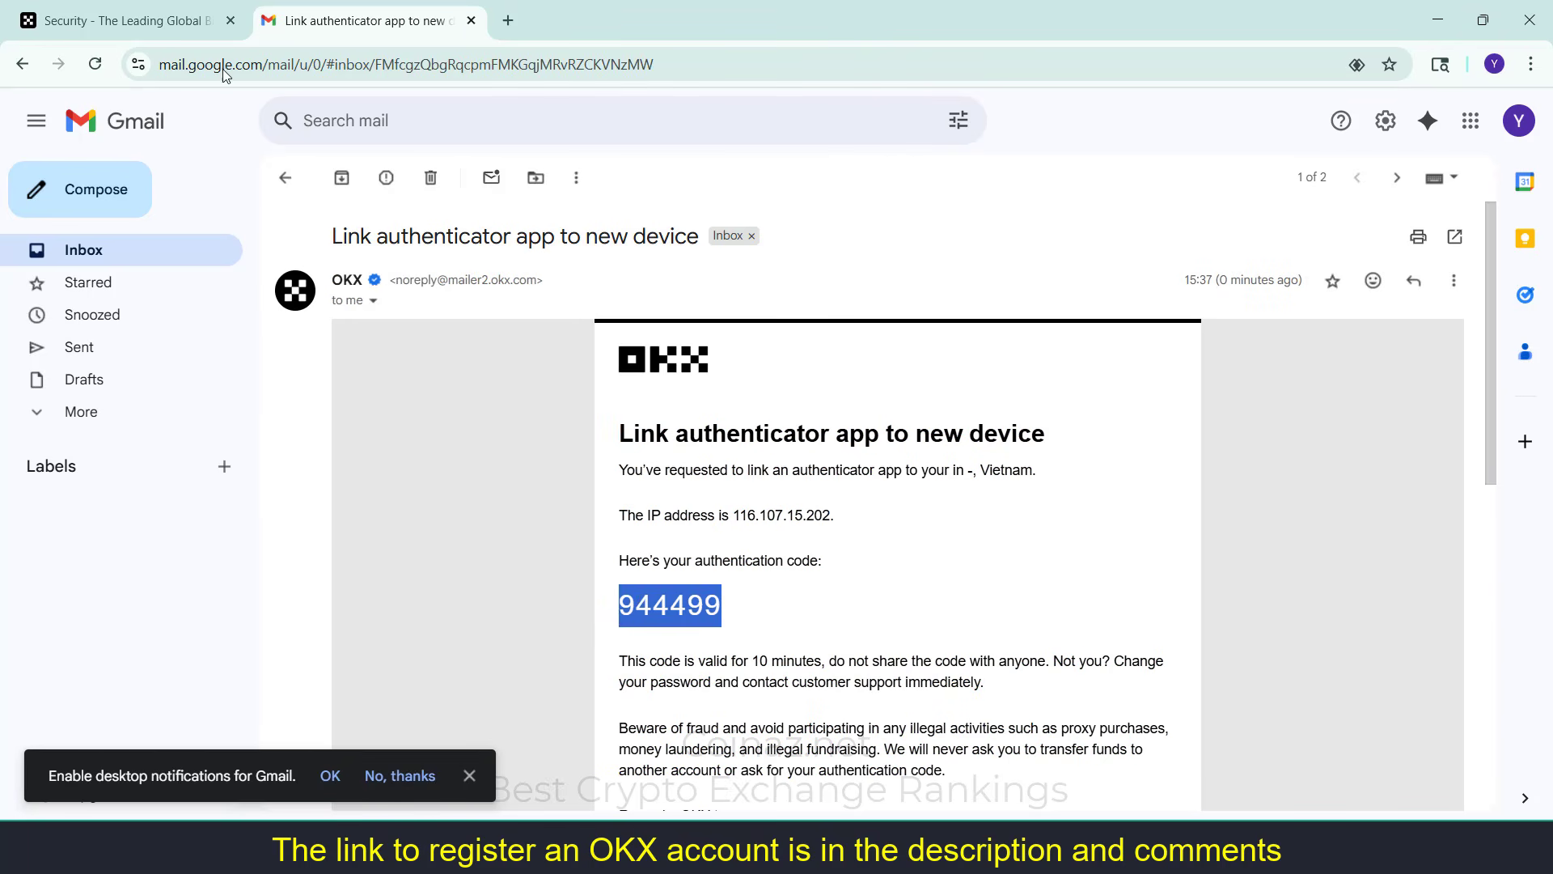
left_click(206, 30)
left_click(208, 33)
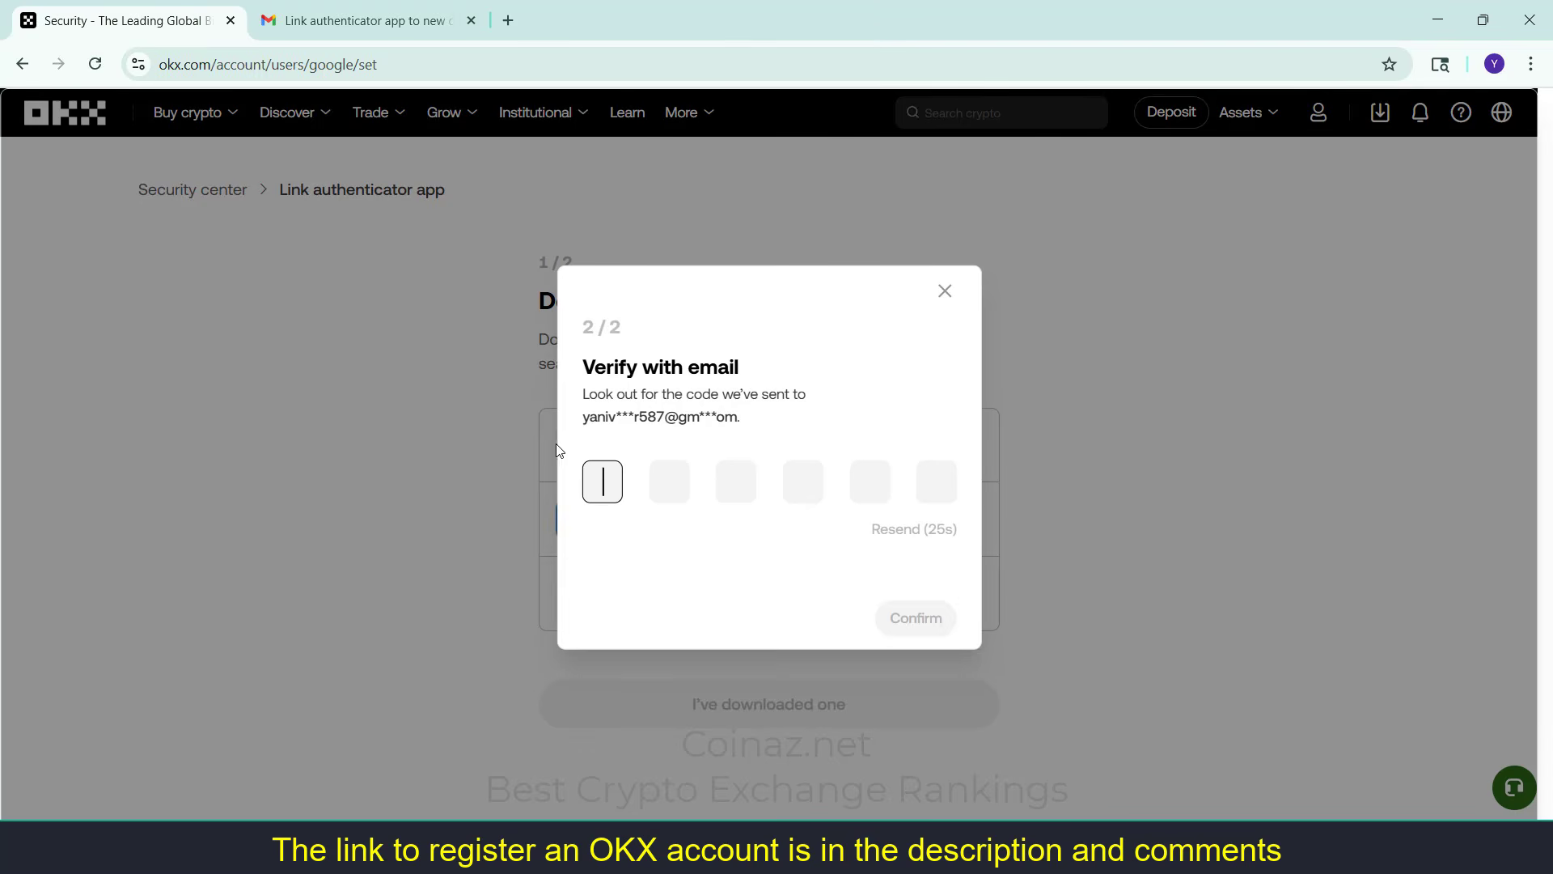
Paste the email verification code and confirm the authenticator app is already downloaded.
key("ctrl+v")
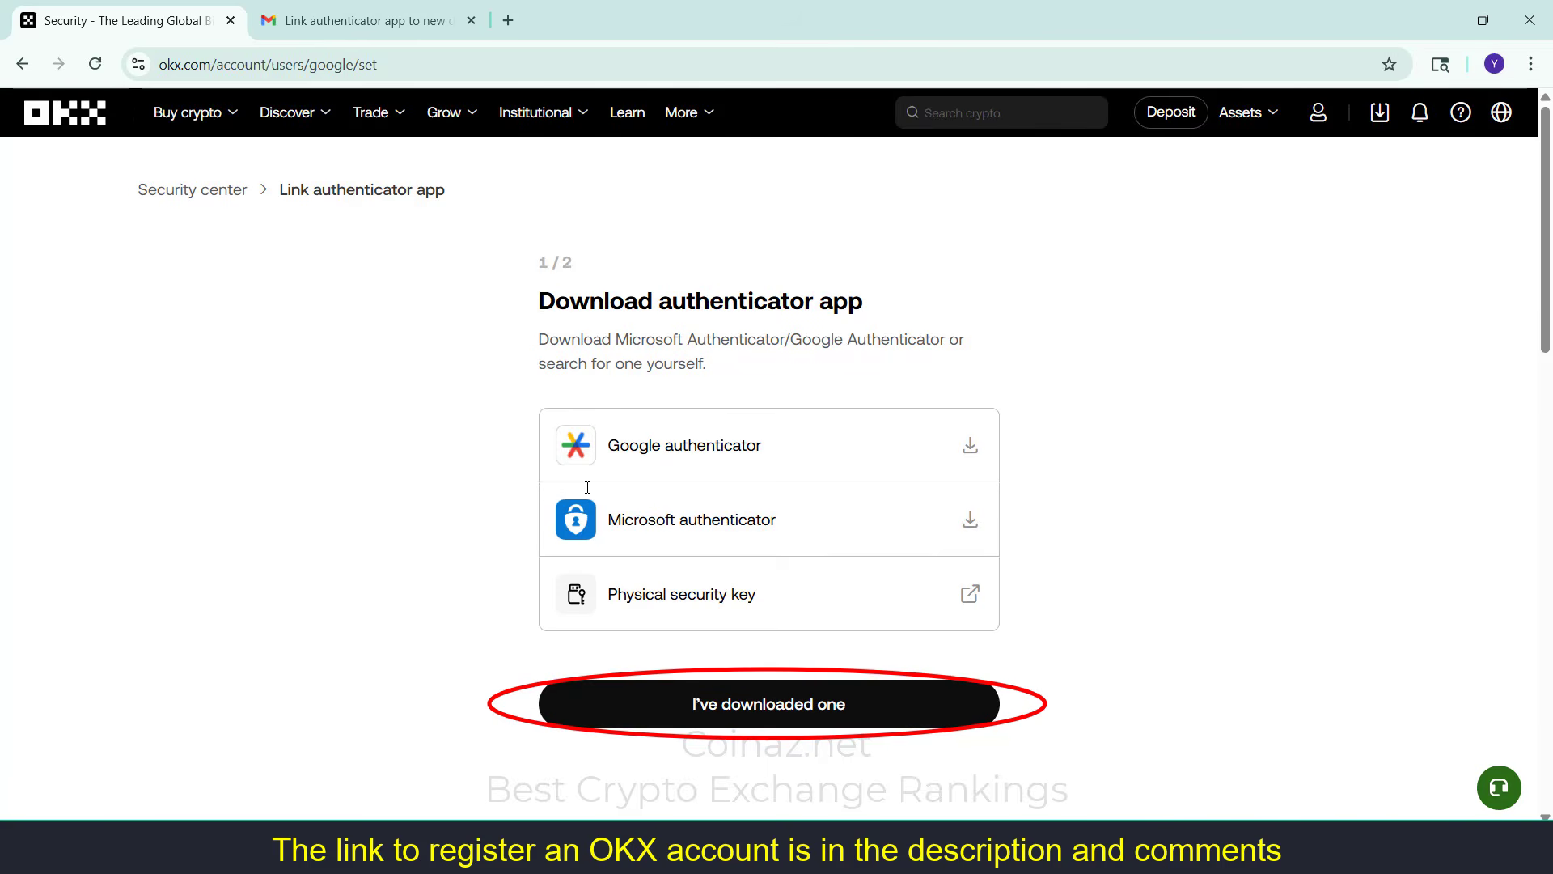
left_click(663, 706)
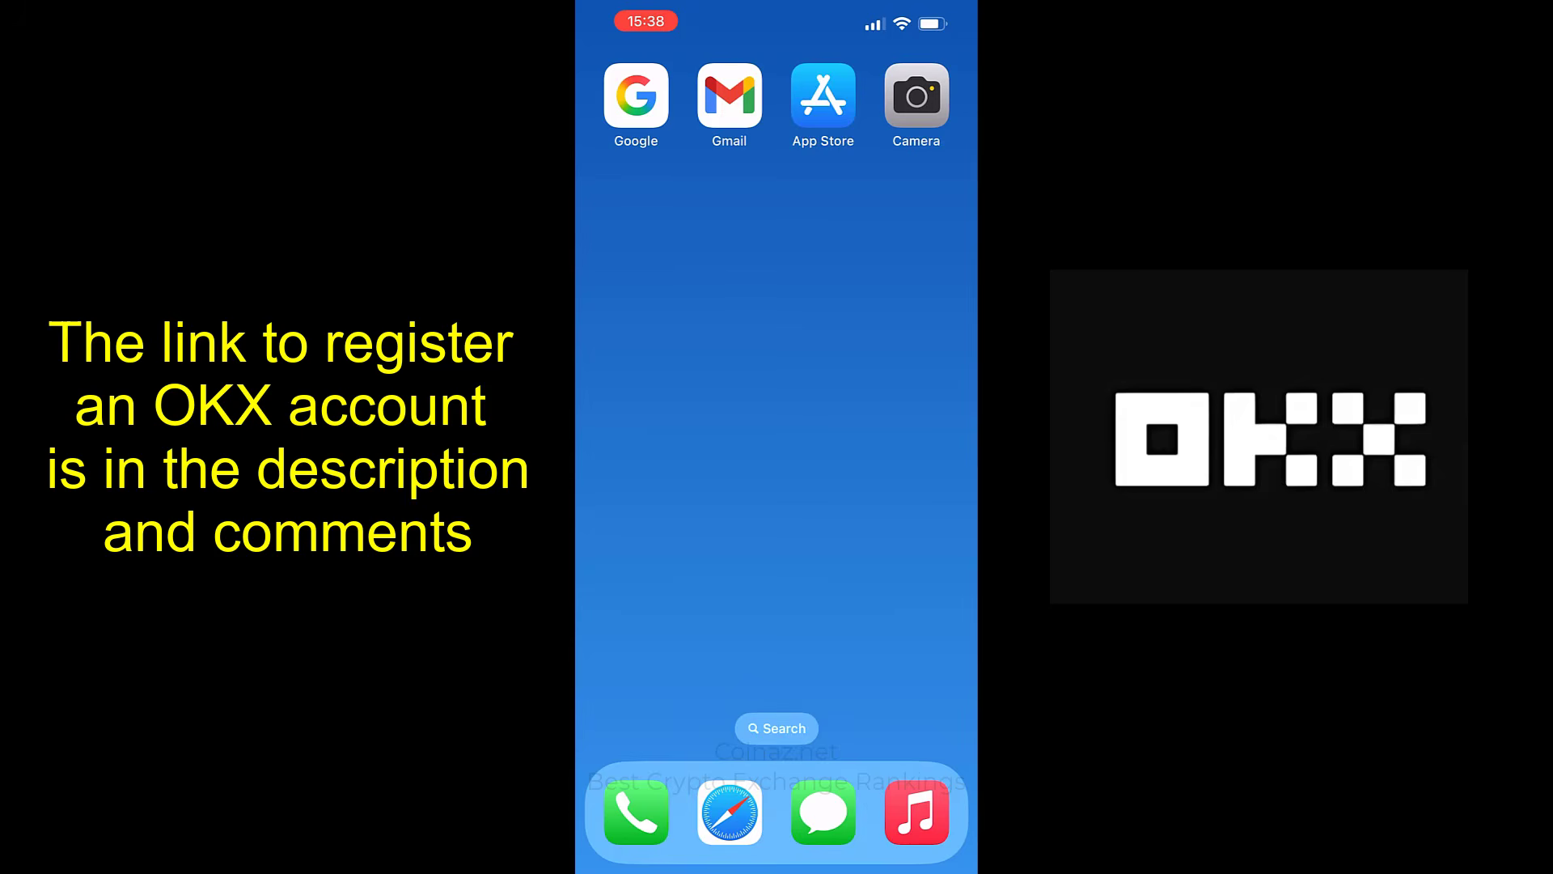
Search the App Store for 'Google authenticator', install it, and launch it.
left_click(824, 95)
left_click(761, 132)
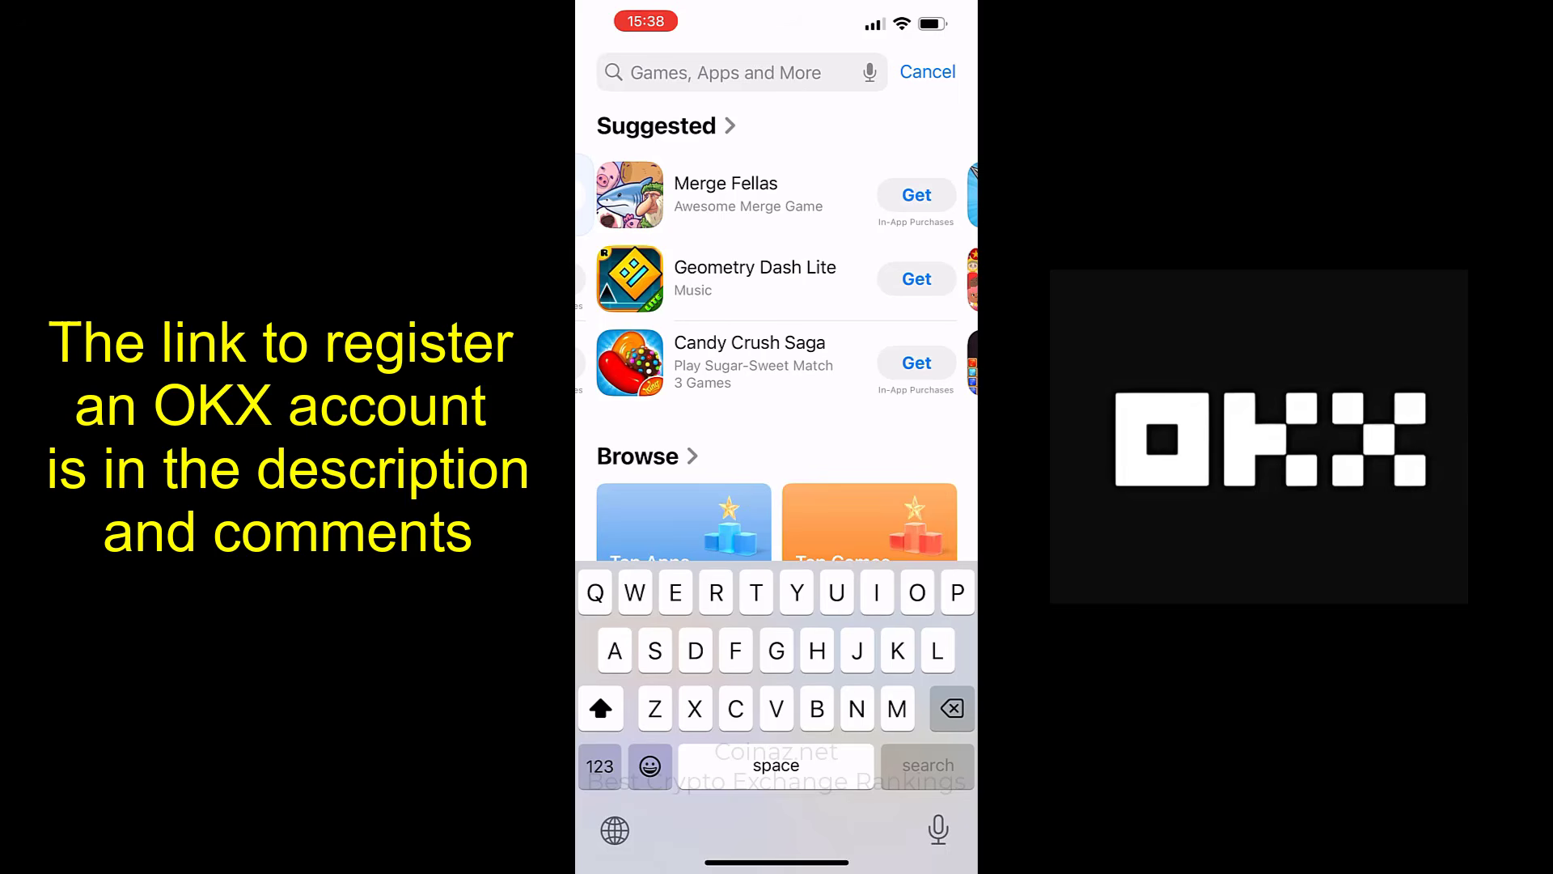
type("Google au")
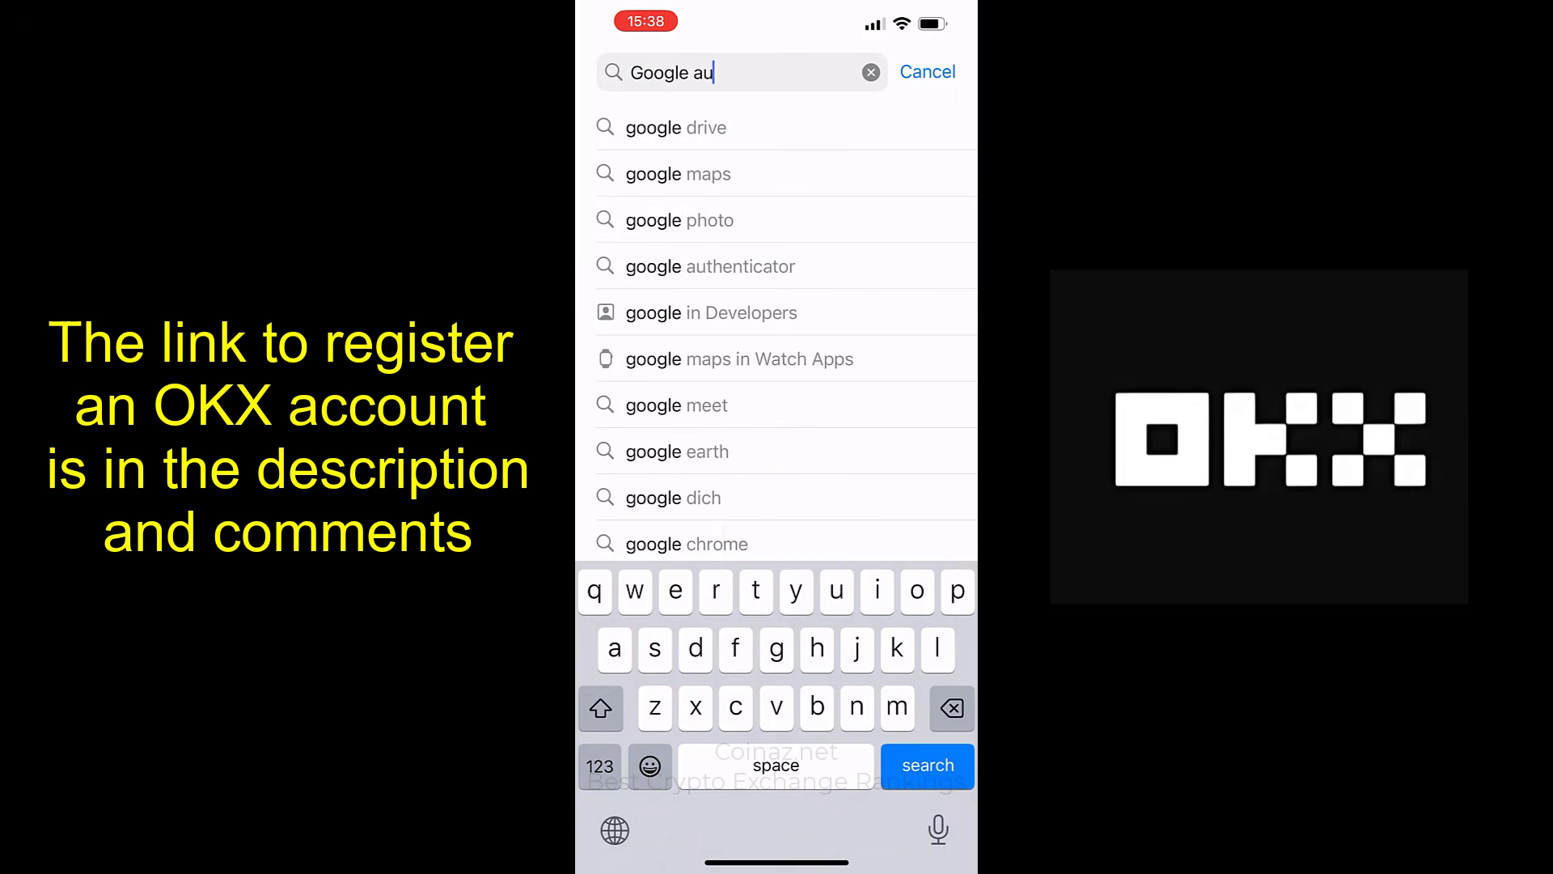
type("thenticat")
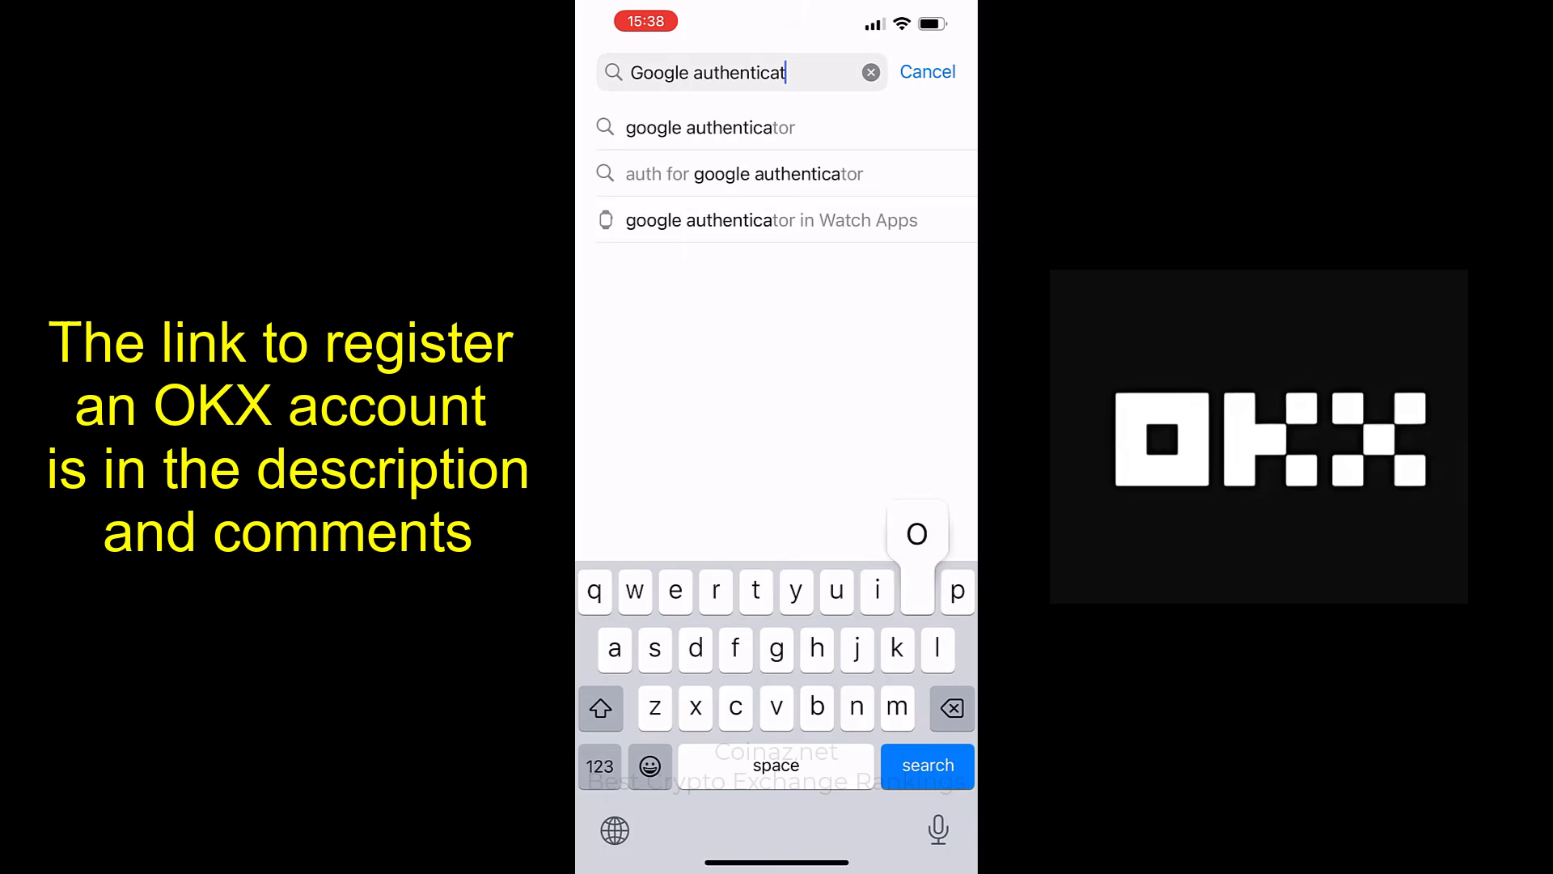
type("or")
key("Return")
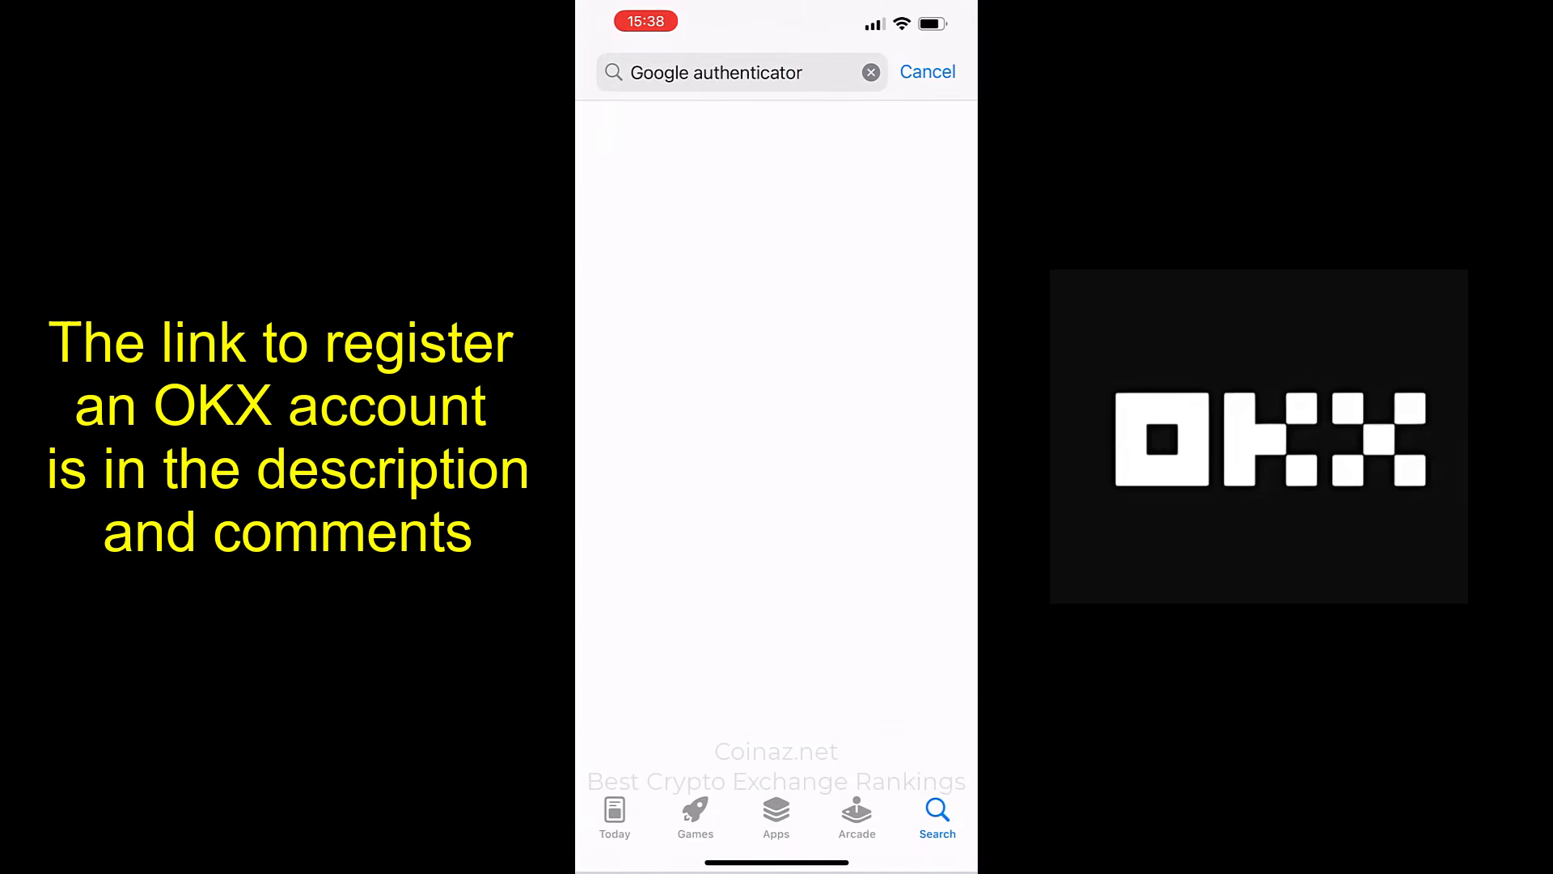
scroll(777, 445, "down", 5)
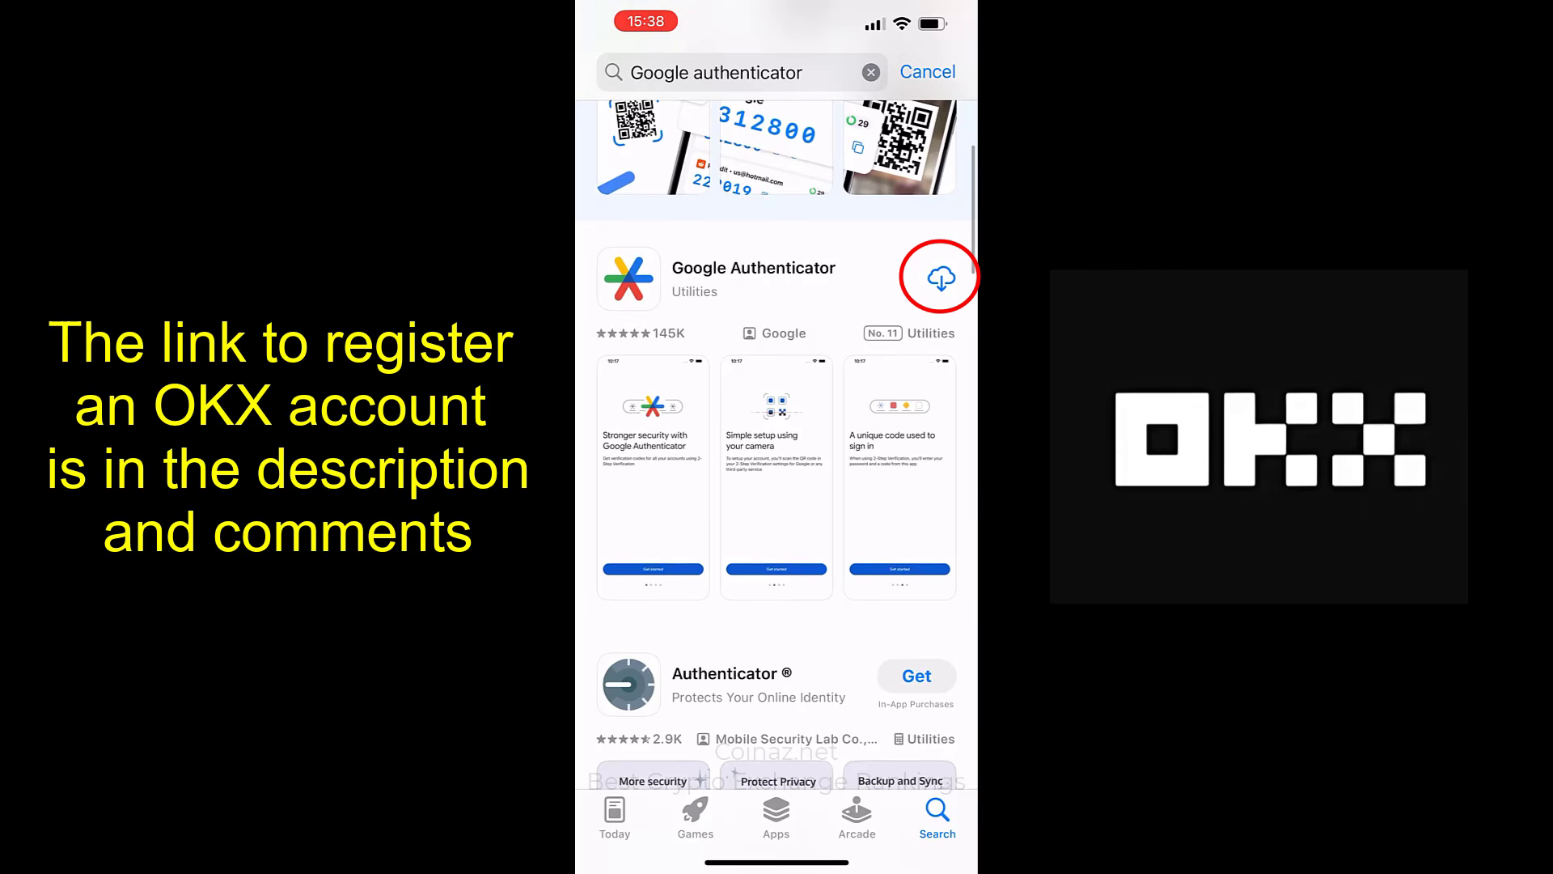
left_click(941, 279)
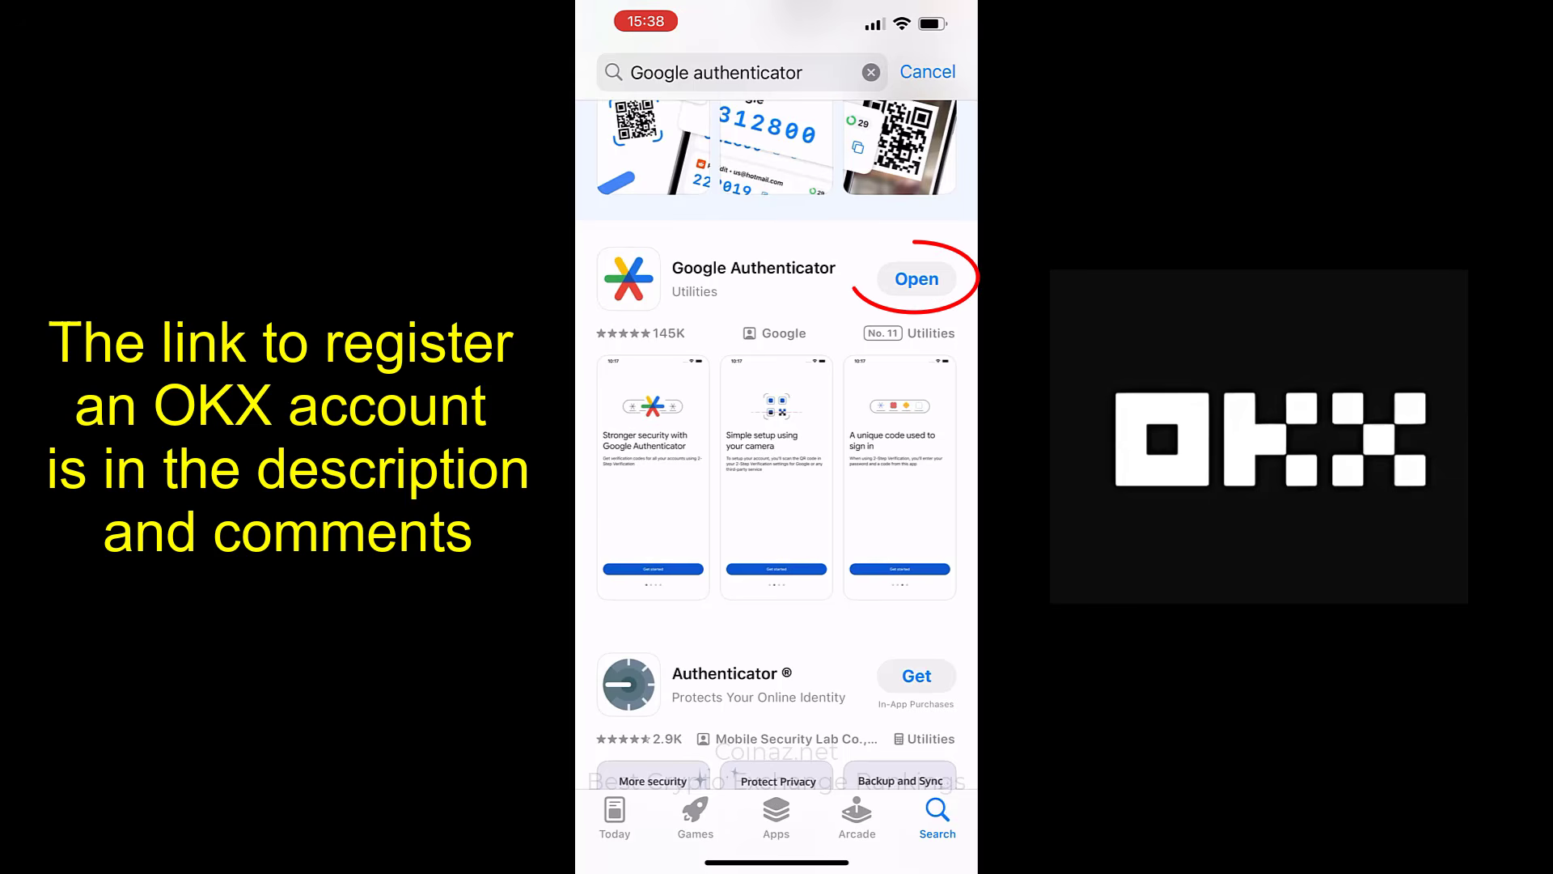
left_click(916, 279)
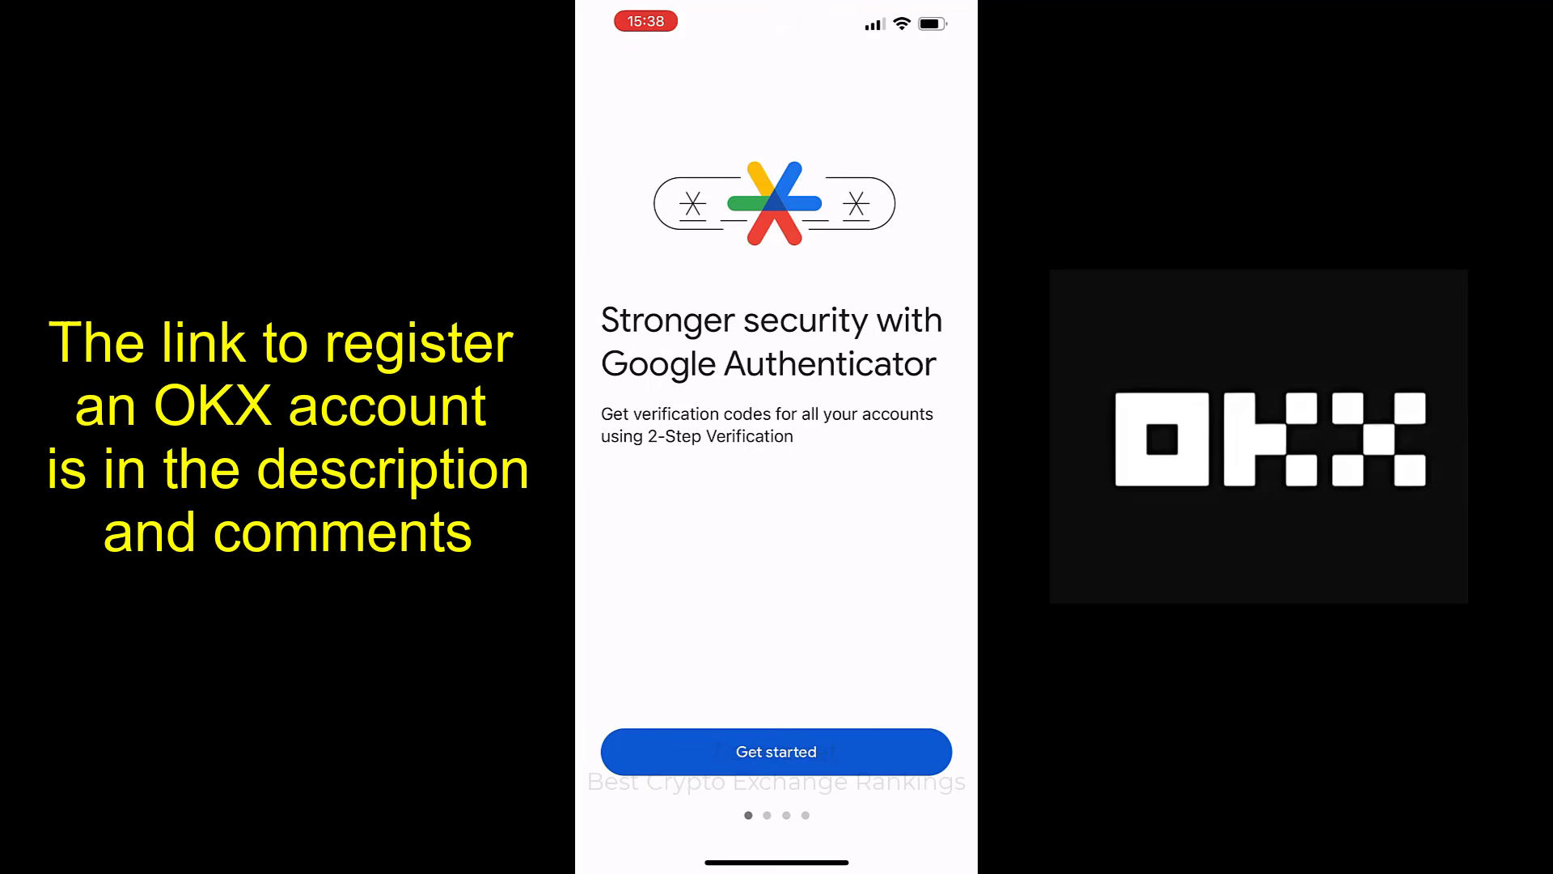
Set up Google Authenticator with the Google account and scan OKX's QR code, allowing camera access.
left_click(776, 752)
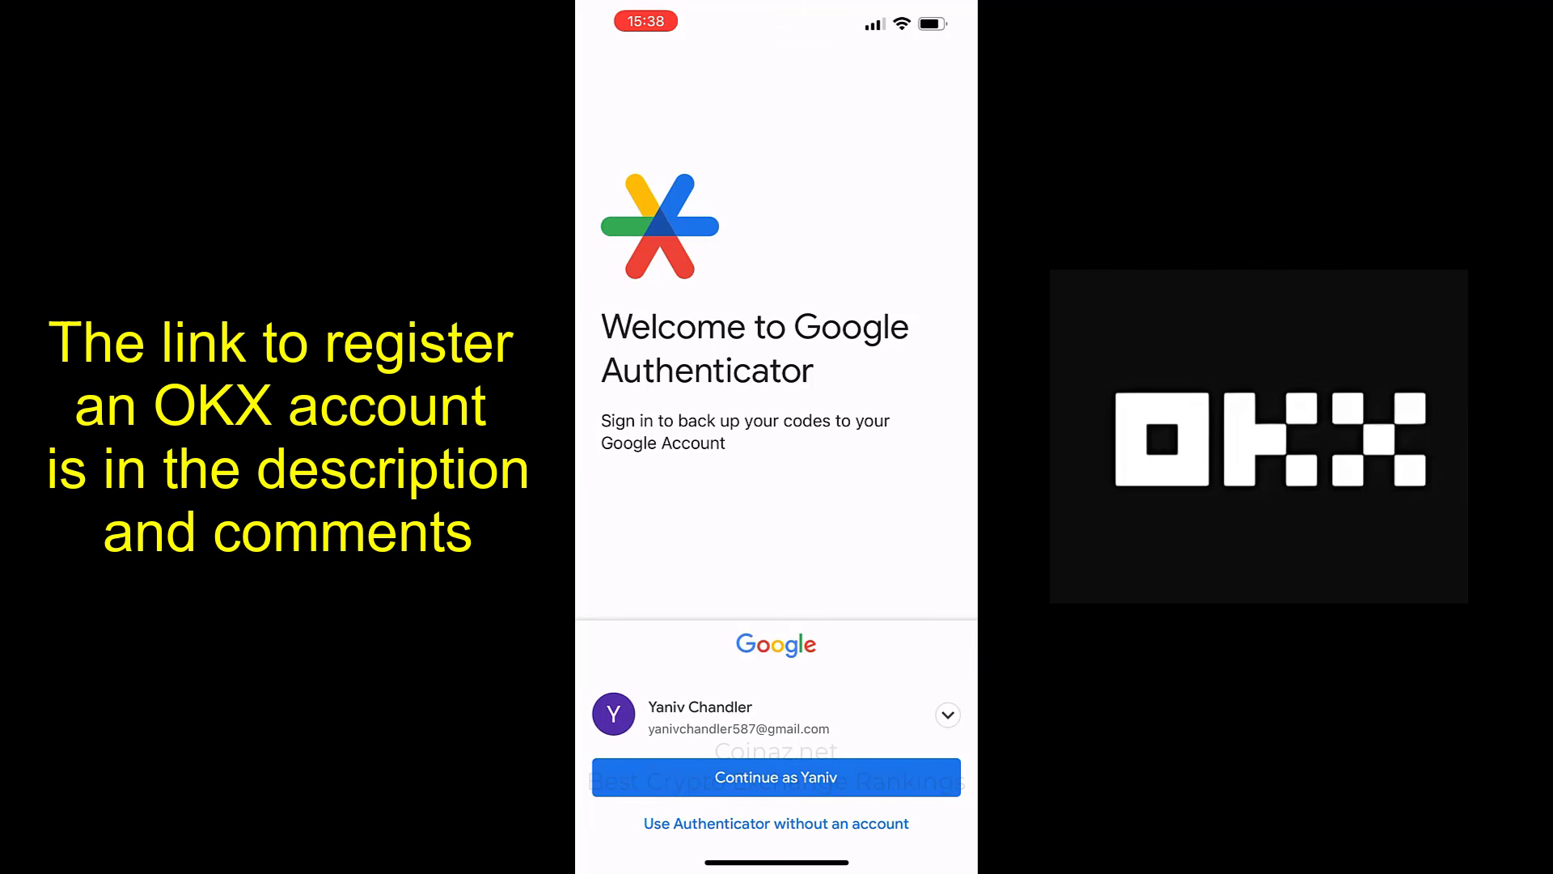
left_click(777, 777)
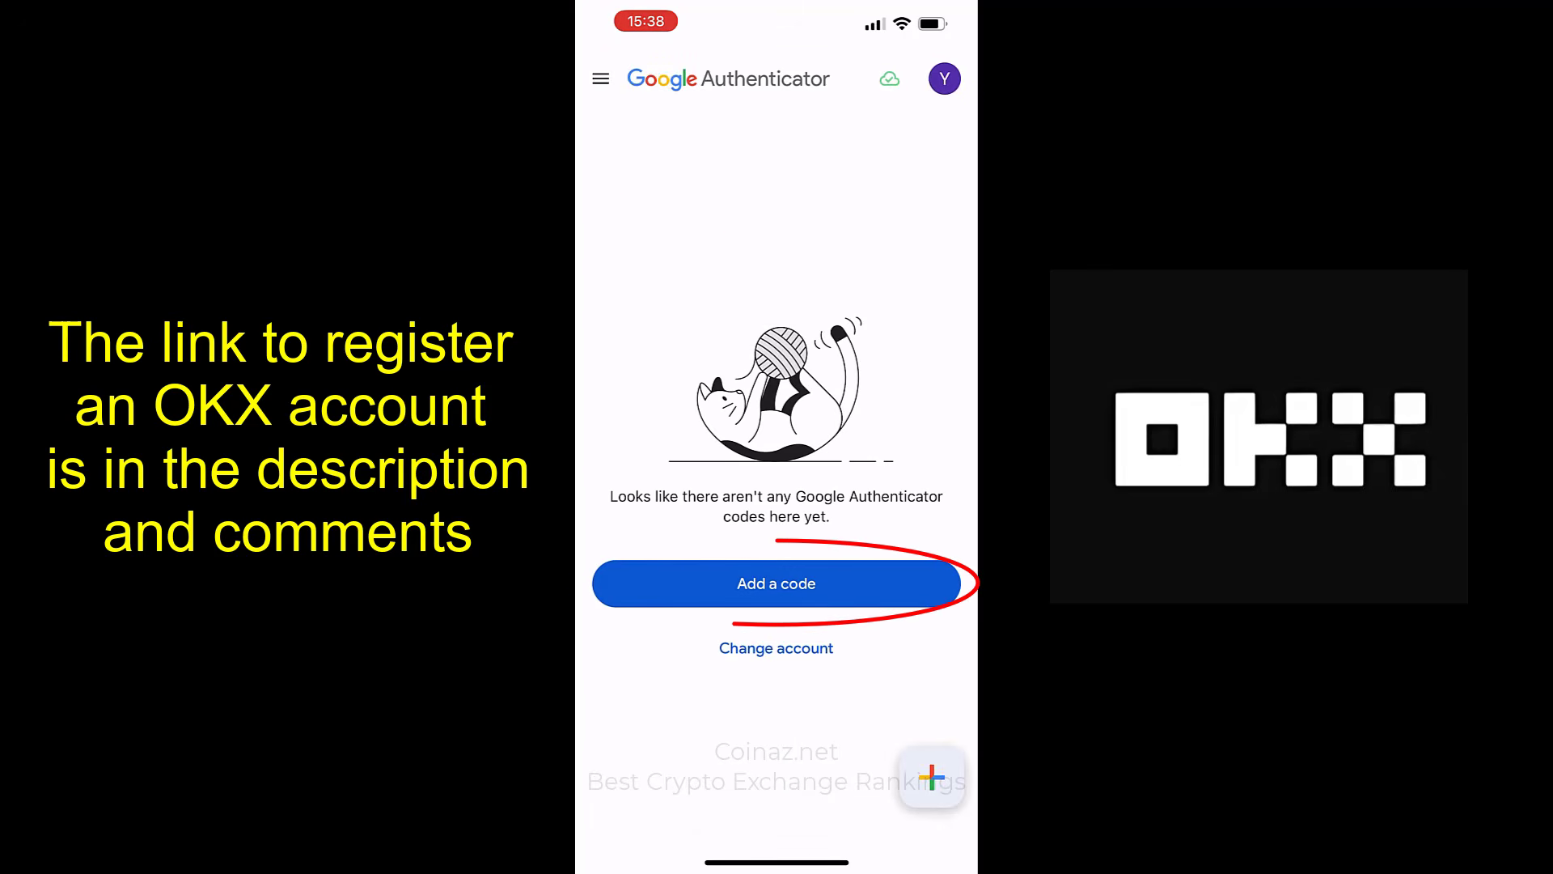
left_click(777, 583)
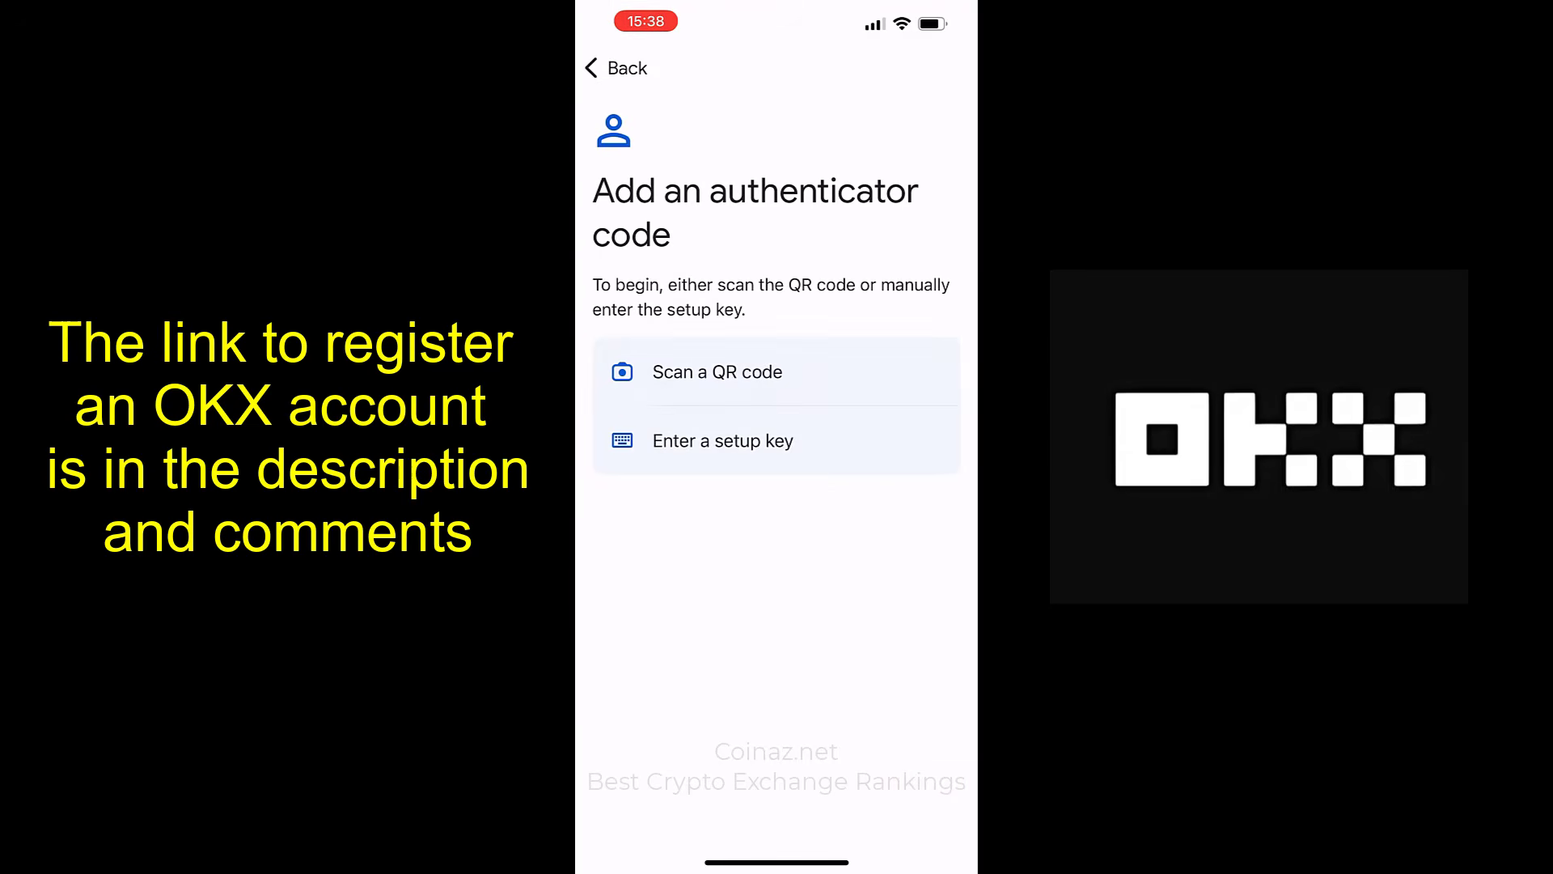
left_click(718, 371)
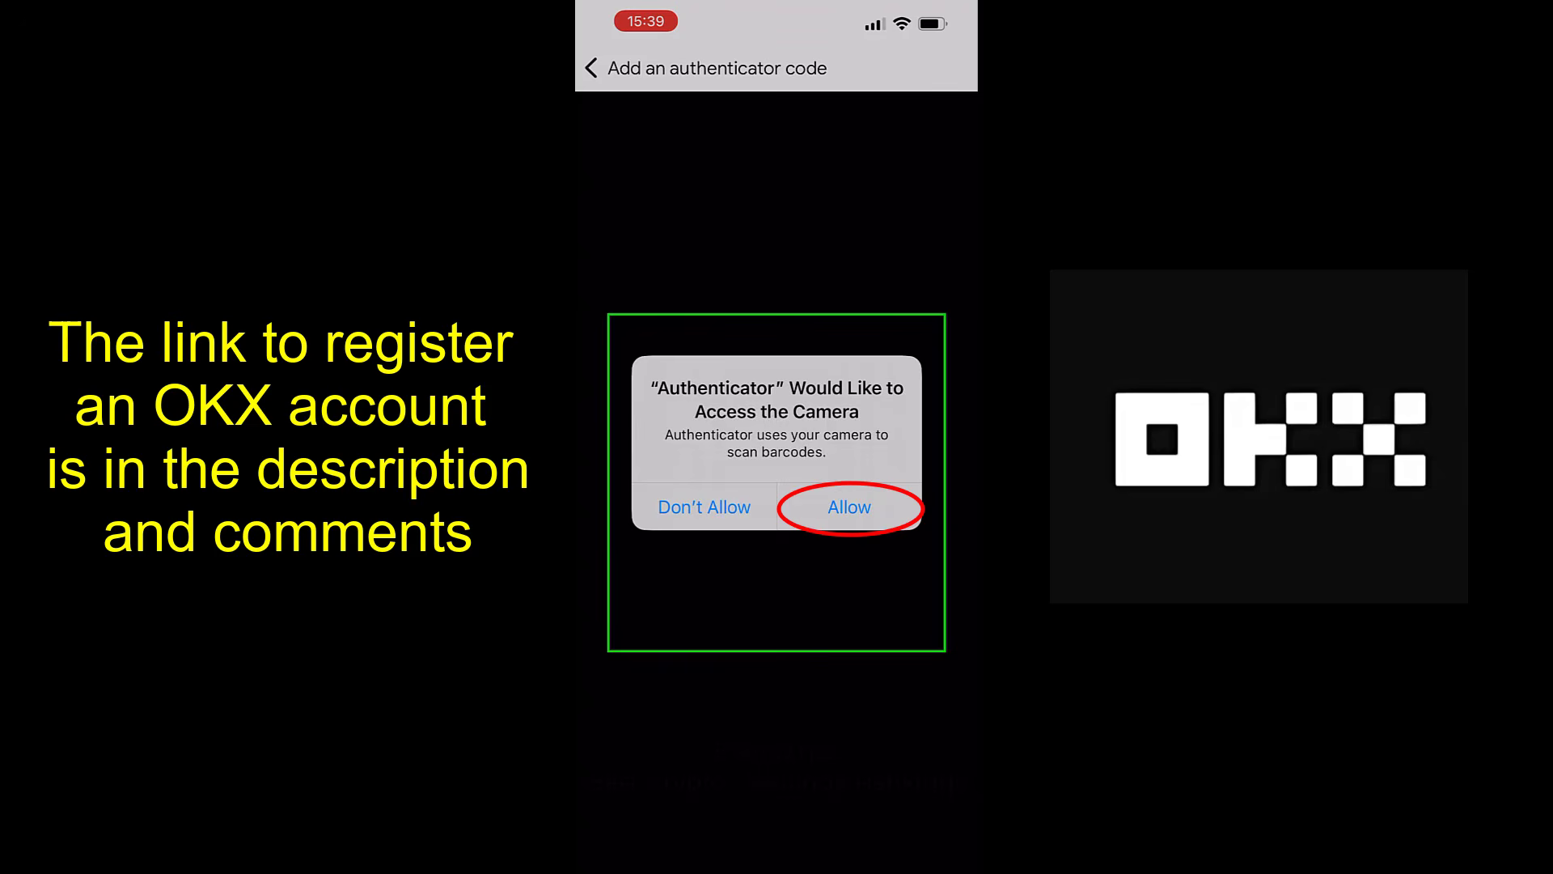
left_click(849, 507)
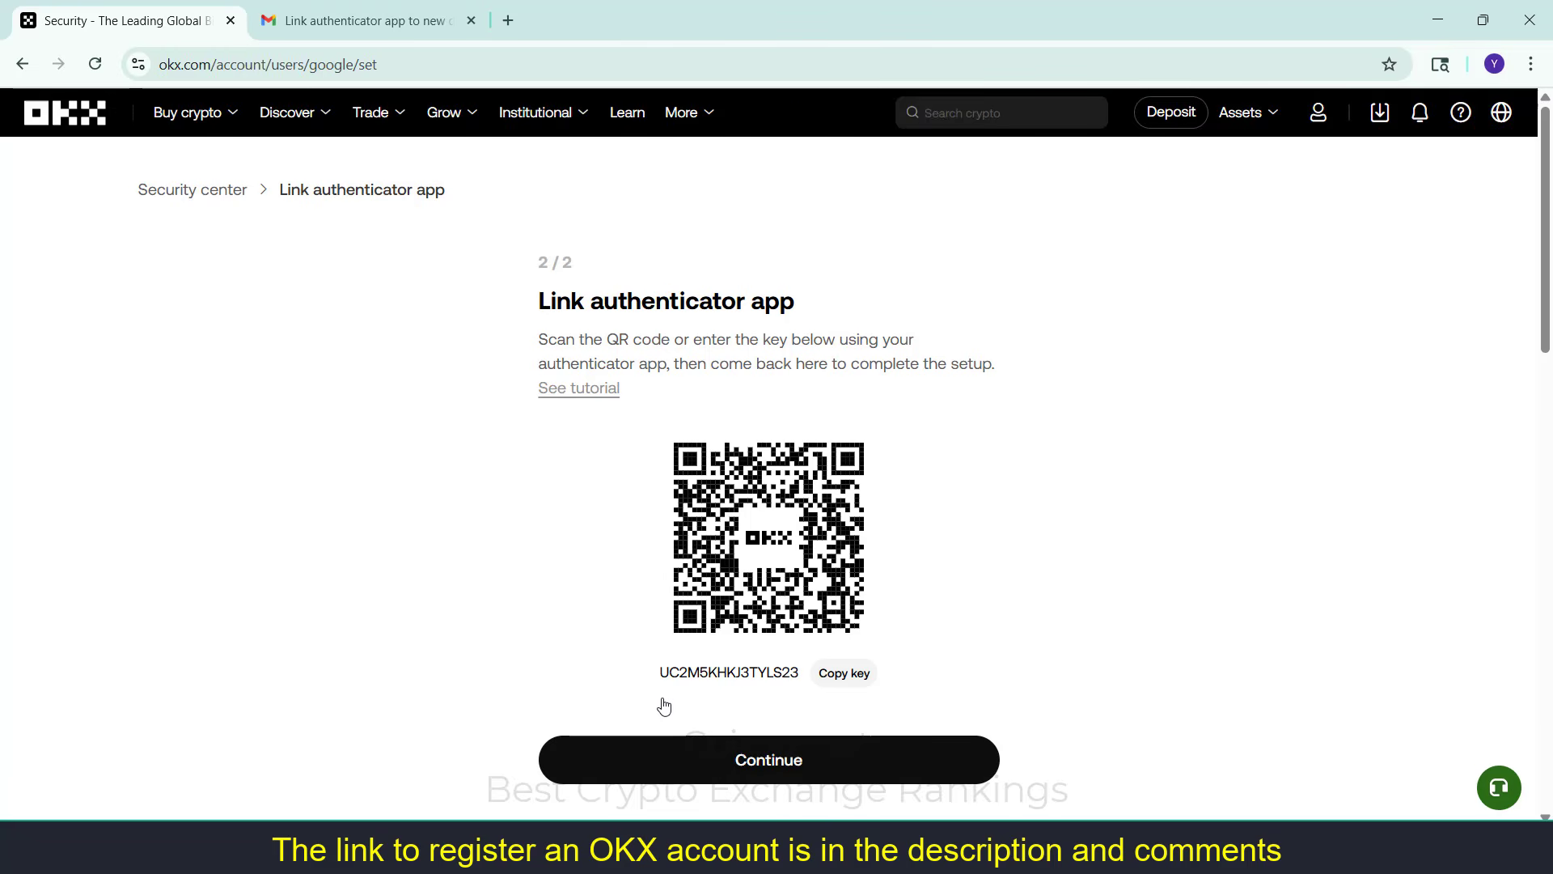
Continue to verification and enter the six-digit code from Google Authenticator.
left_click(677, 762)
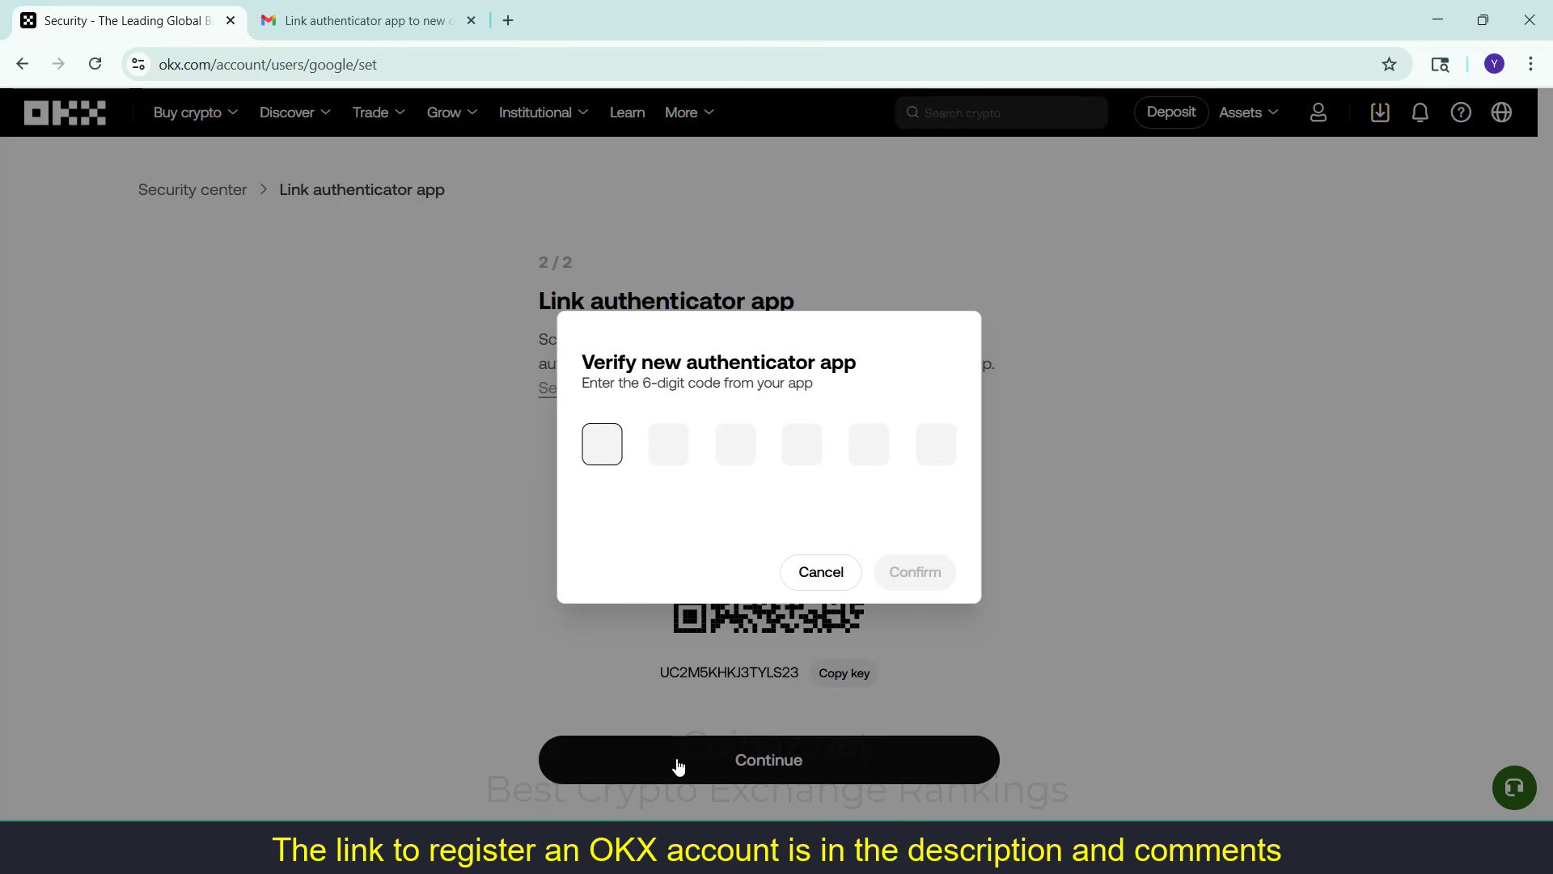
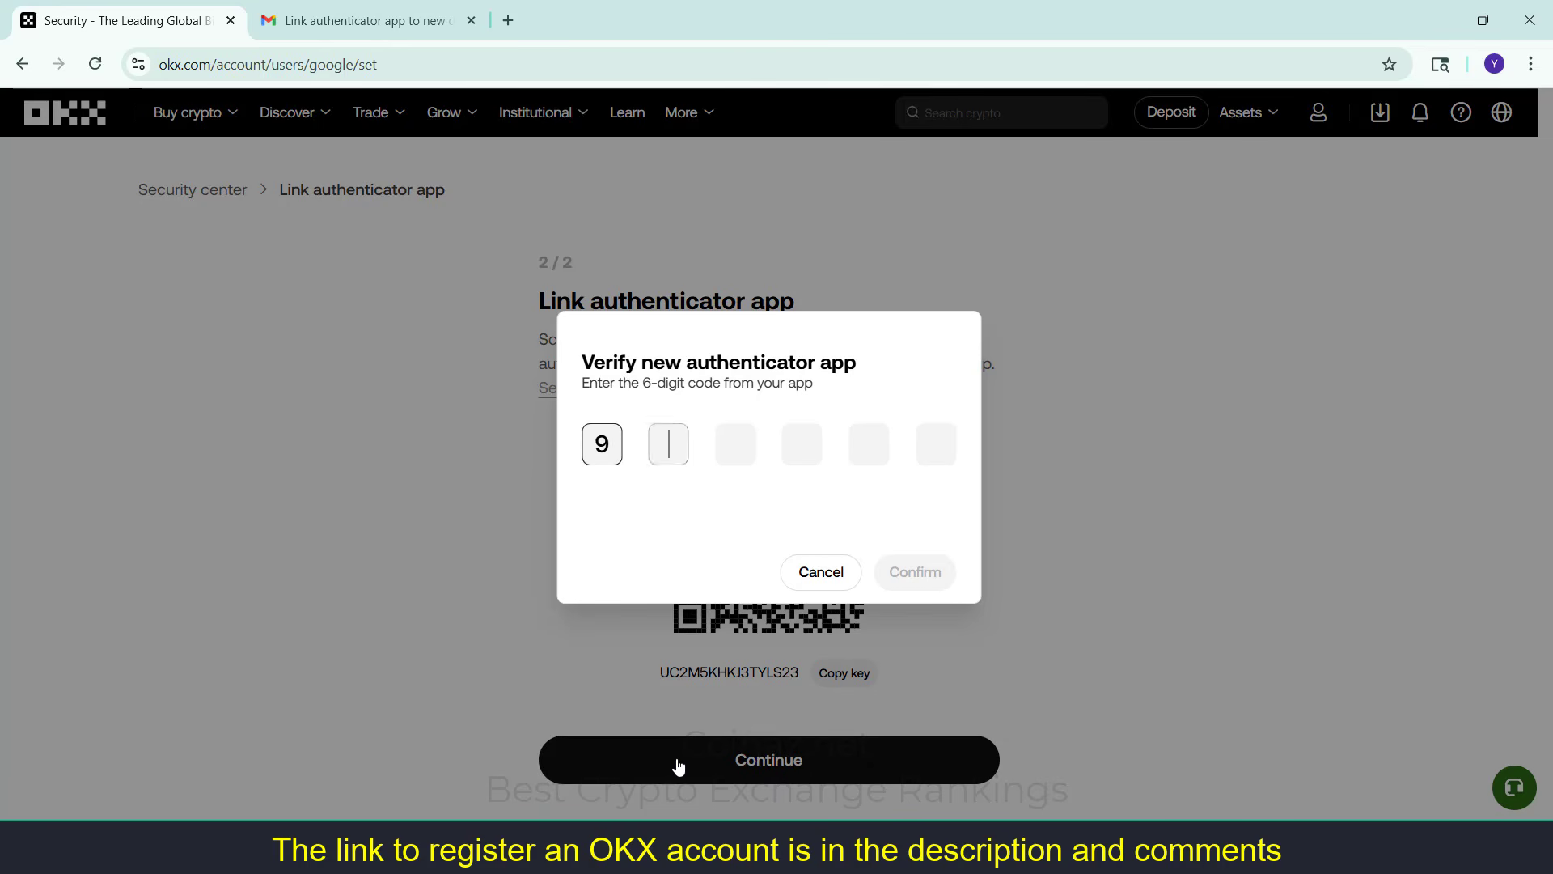